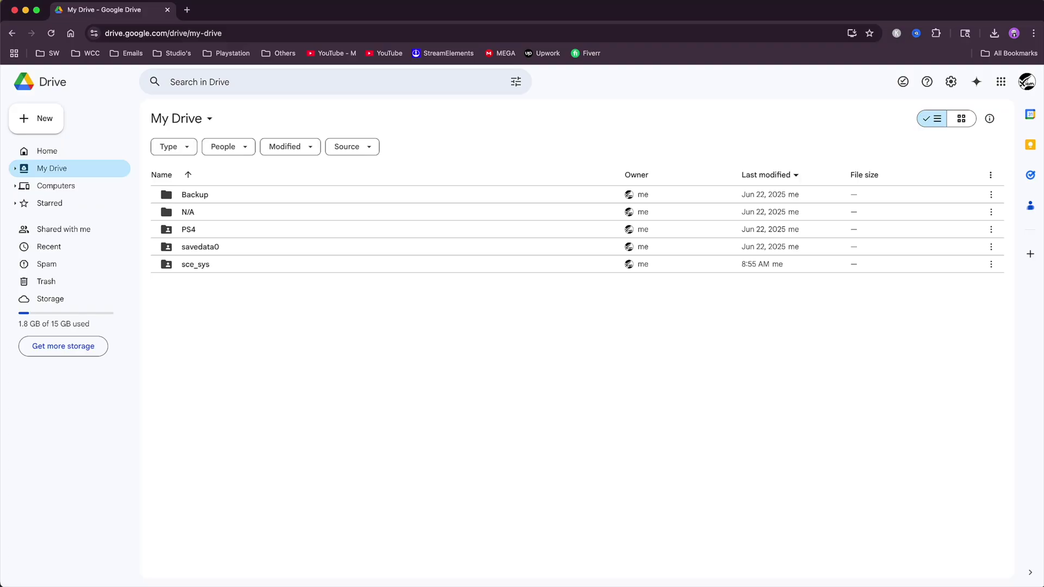
# Step: Review the general access settings of the PS4, savedata0 and sce_sys folders together in their sharing settings
pyautogui.click(188, 229)
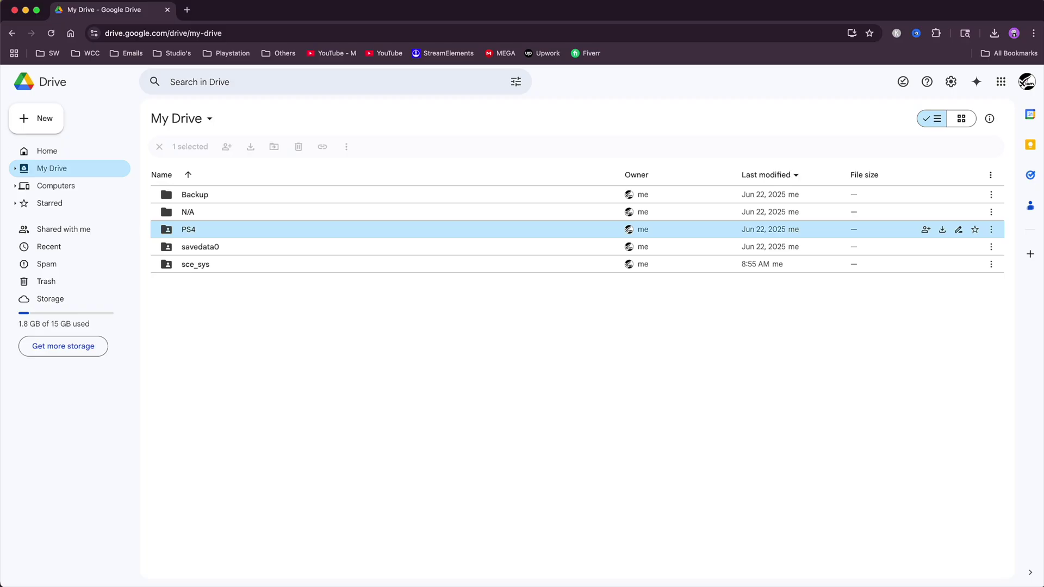
pyautogui.hotkey('shift', 'Down')
pyautogui.hotkey('shift', 'Down')
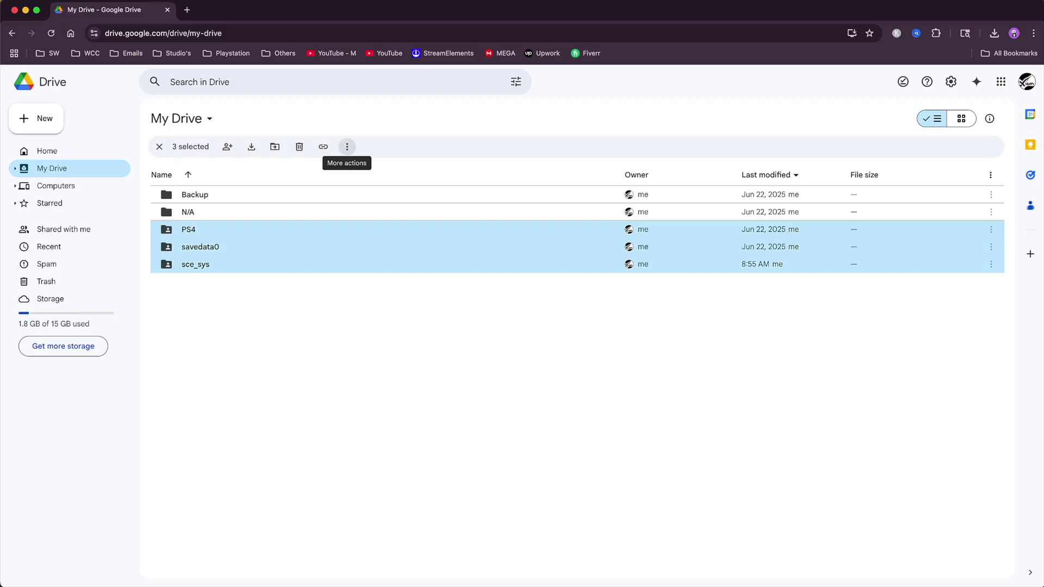
pyautogui.click(347, 147)
pyautogui.moveTo(380, 211)
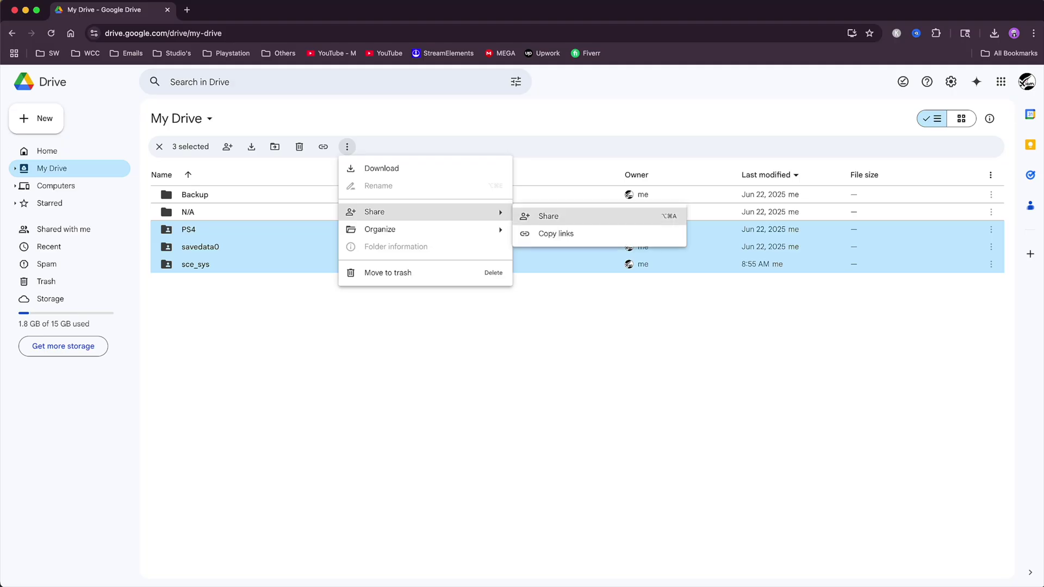
pyautogui.click(548, 215)
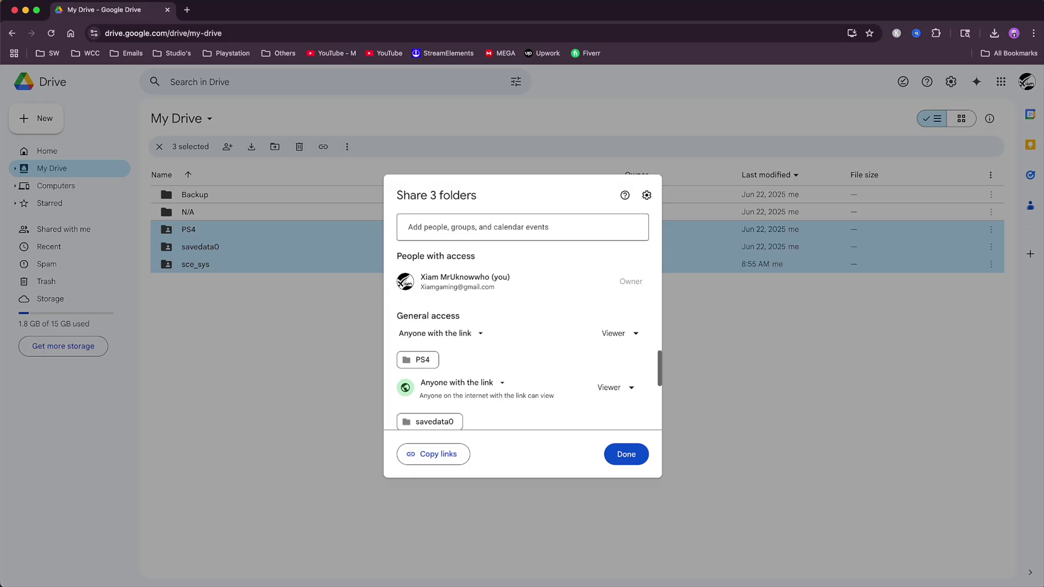
pyautogui.scroll(-1, 522, 386)
pyautogui.scroll(-3, 521, 391)
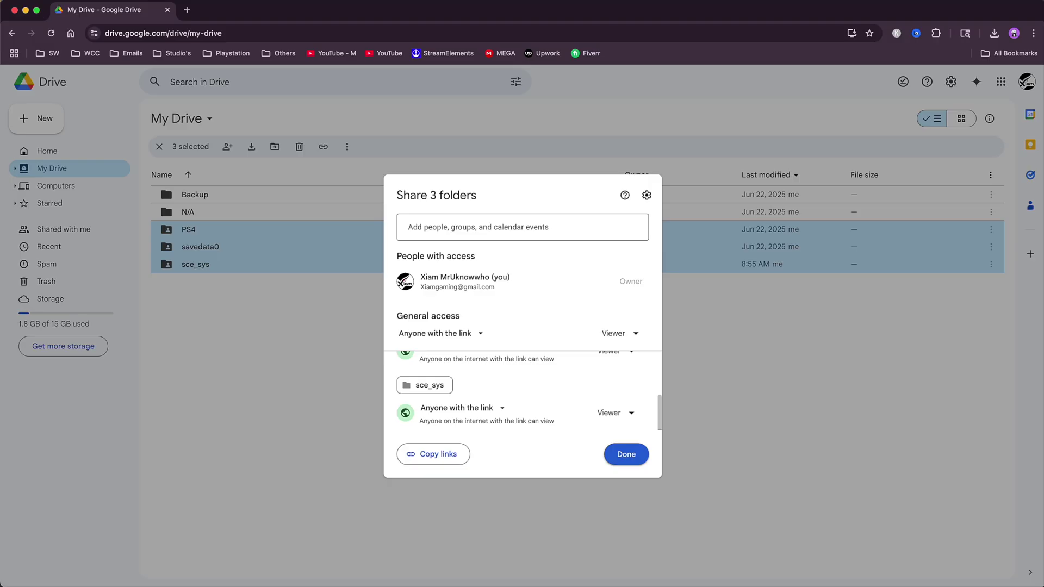
pyautogui.click(626, 454)
pyautogui.press('Escape')
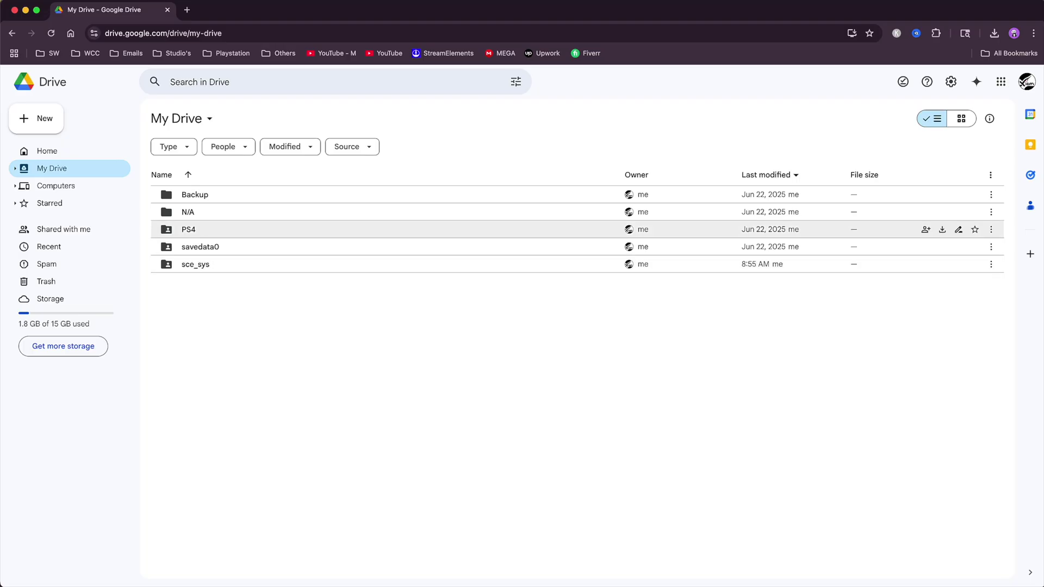
# Step: Upload the savedata and savedata.bin files from the CUSA17112 folder into the PS4 folder and dismiss the upload notice
pyautogui.doubleClick(188, 228)
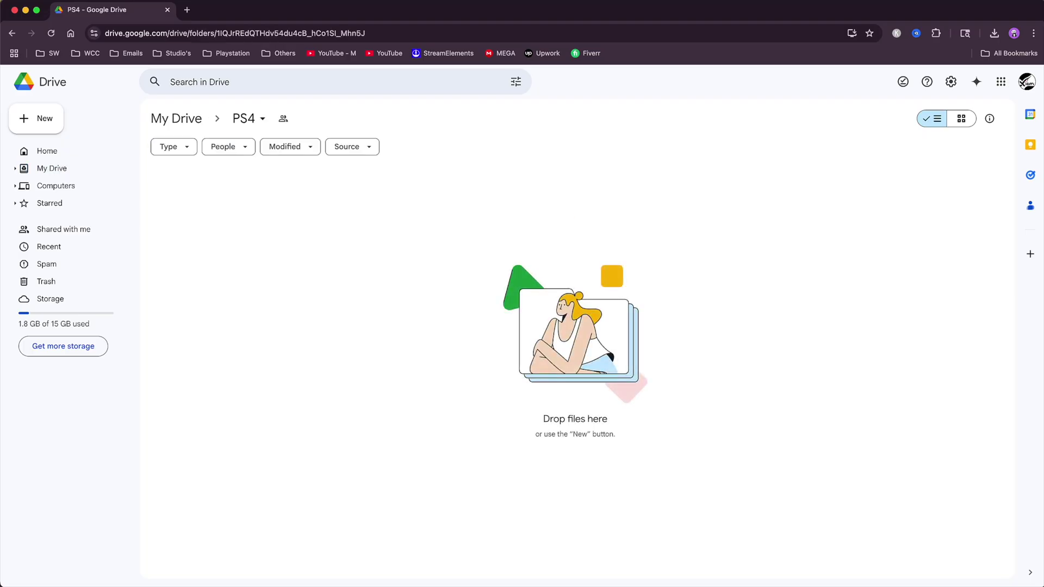
pyautogui.rightClick(239, 322)
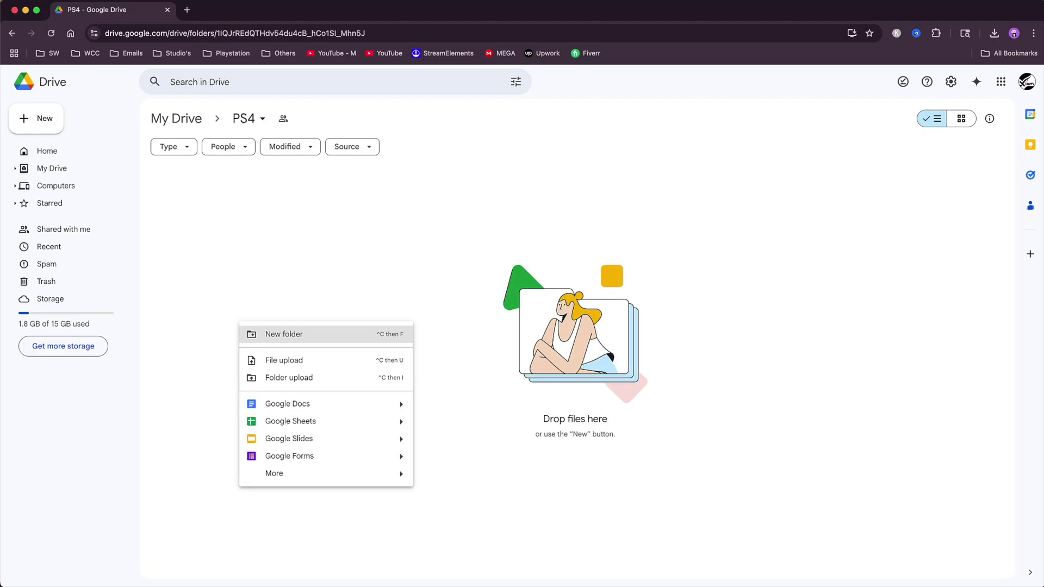
pyautogui.click(284, 359)
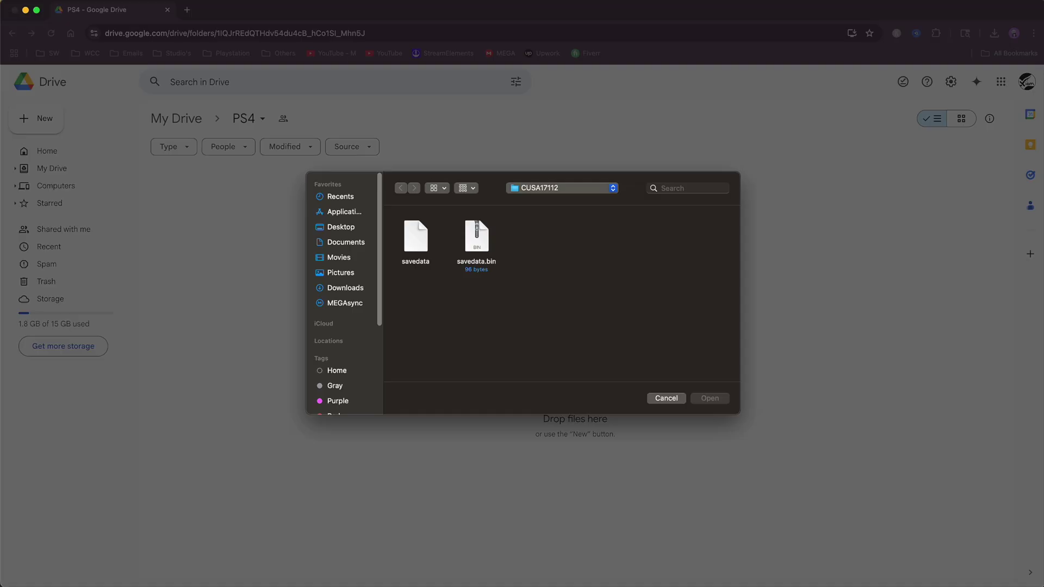
pyautogui.click(477, 236)
pyautogui.keyDown('shift'); pyautogui.click(415, 236); pyautogui.keyUp('shift')
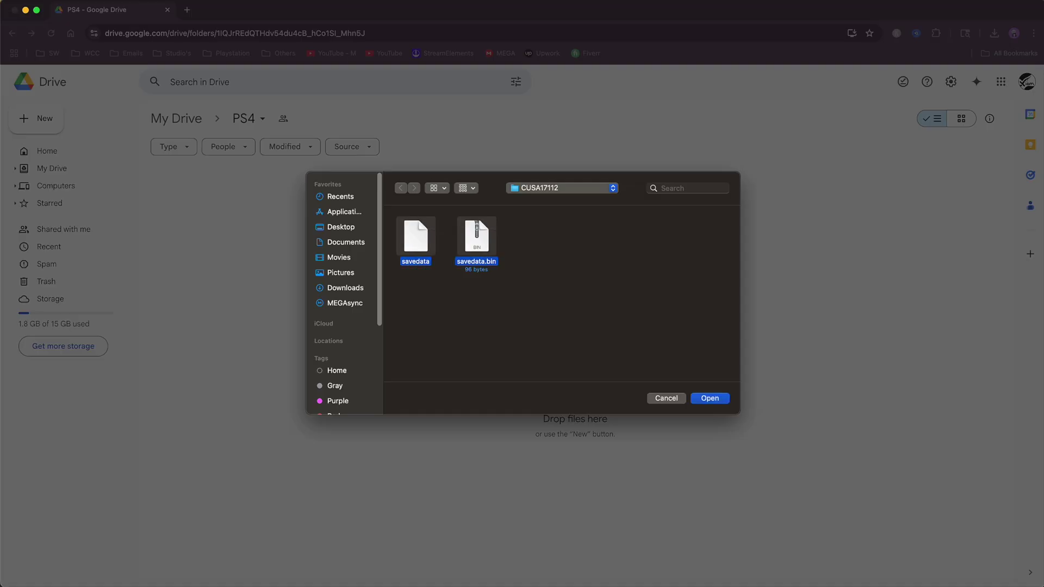
pyautogui.press('Return')
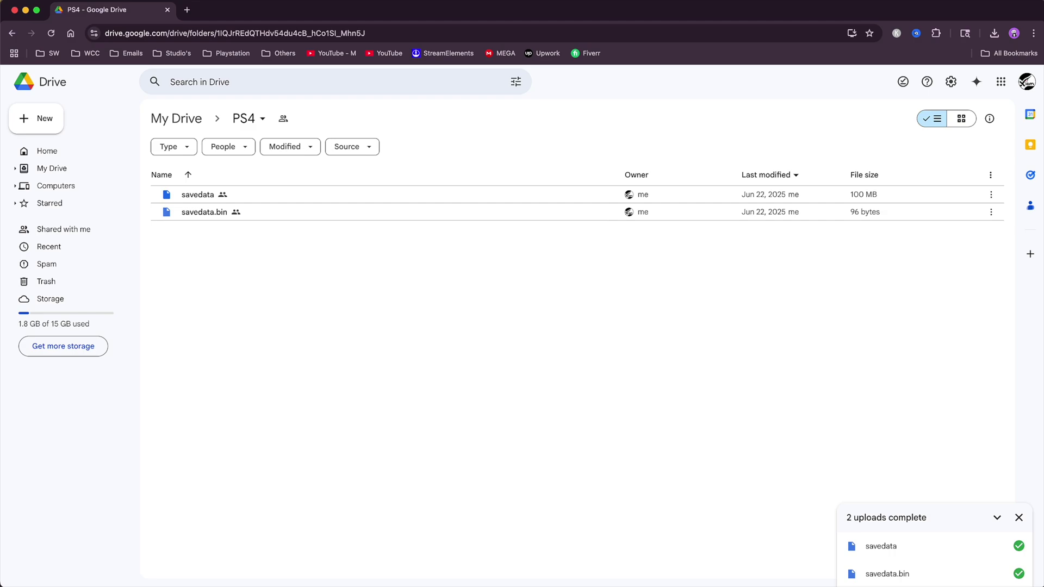
pyautogui.click(1018, 517)
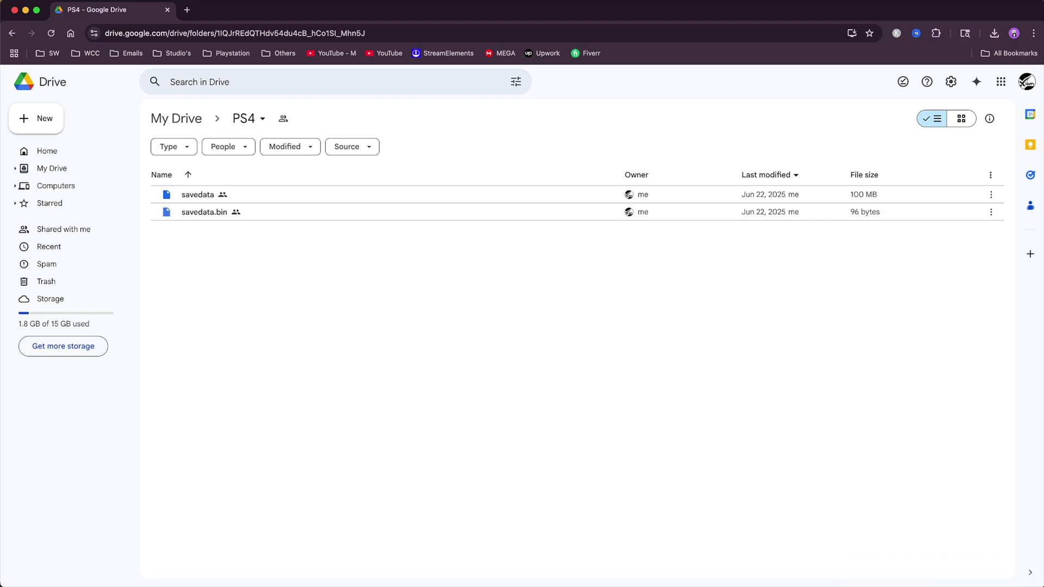
# Step: Return to My Drive and copy the sharing link of the PS4 folder
pyautogui.click(176, 119)
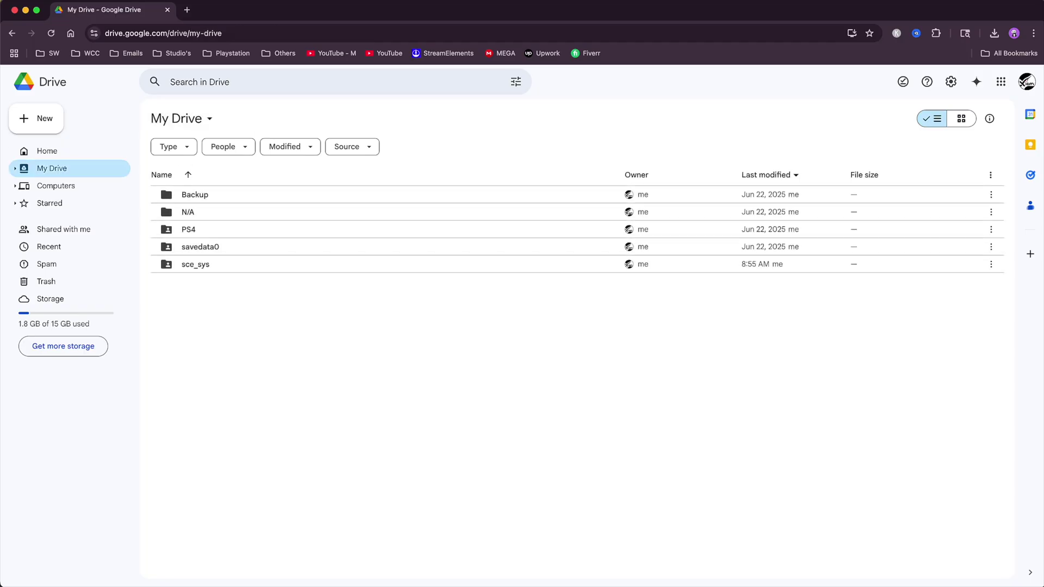
pyautogui.click(990, 229)
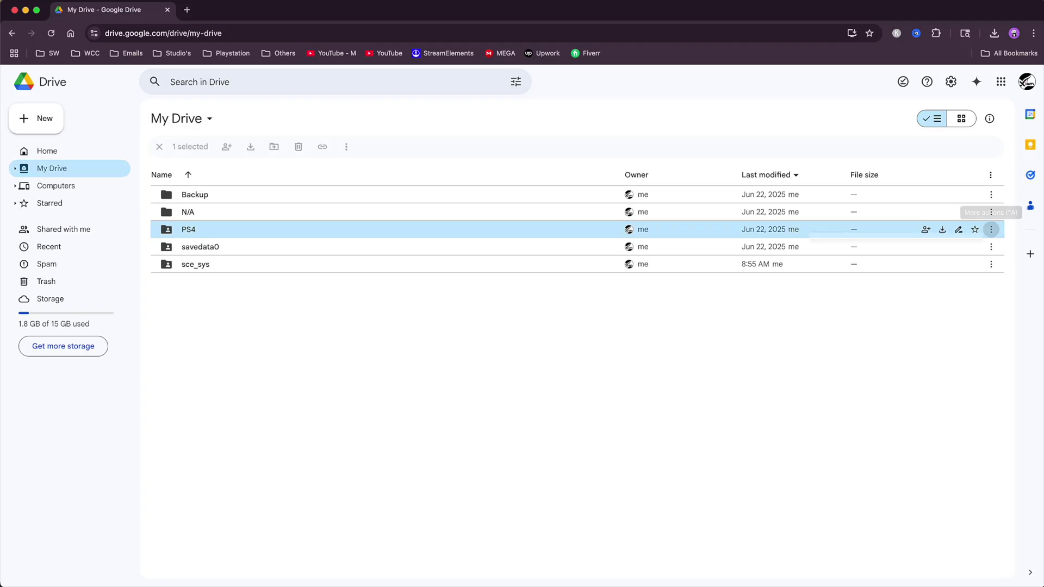
pyautogui.press('Down')
pyautogui.press('Down')
pyautogui.press('Down')
pyautogui.press('Right')
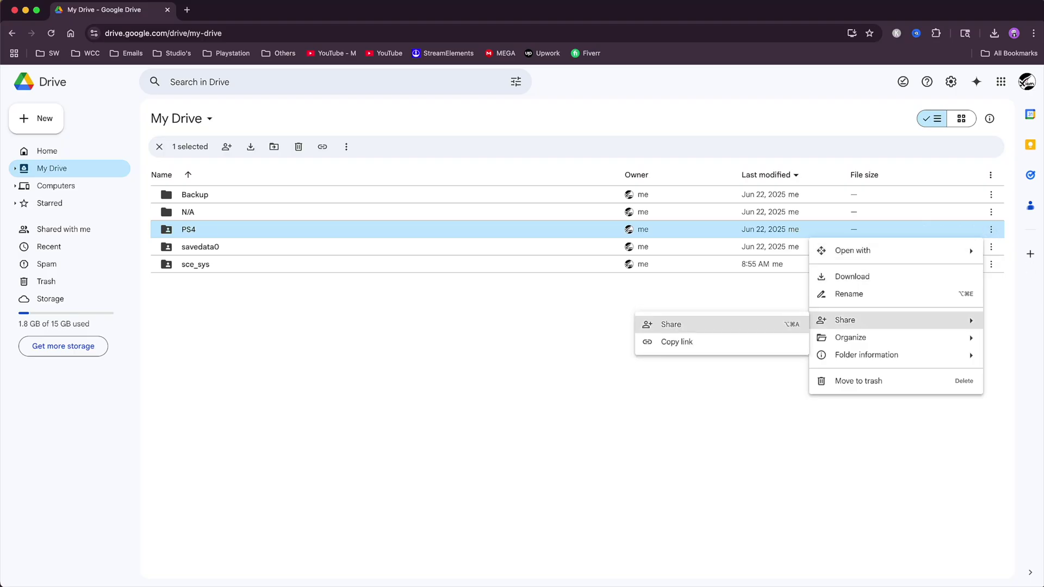
pyautogui.press('Down')
pyautogui.press('Return')
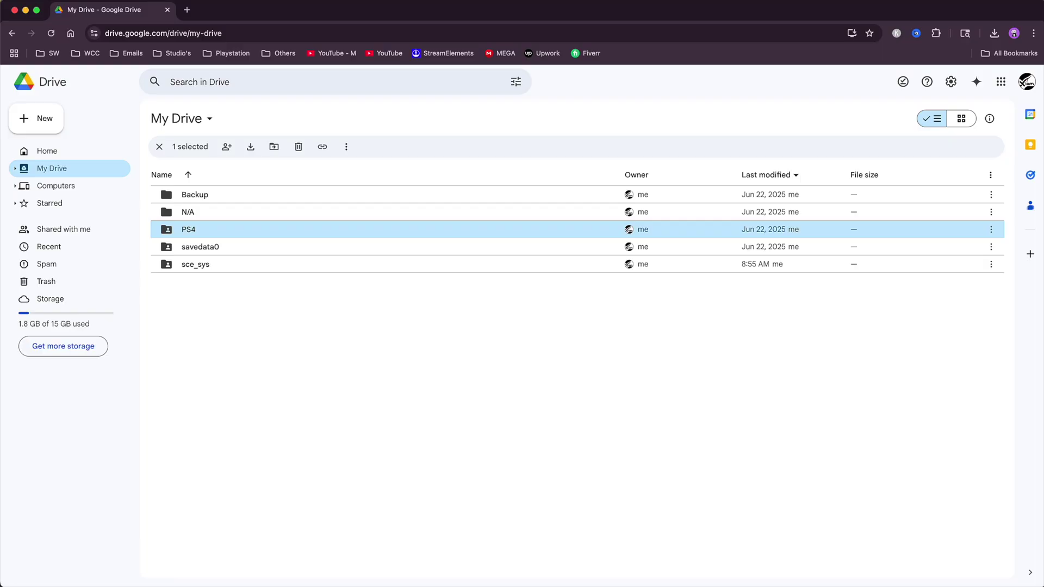
# Step: Switch to Discord, start a PS Bot private thread from the HTOS server's hto channel and open it
pyautogui.press('super+Tab')
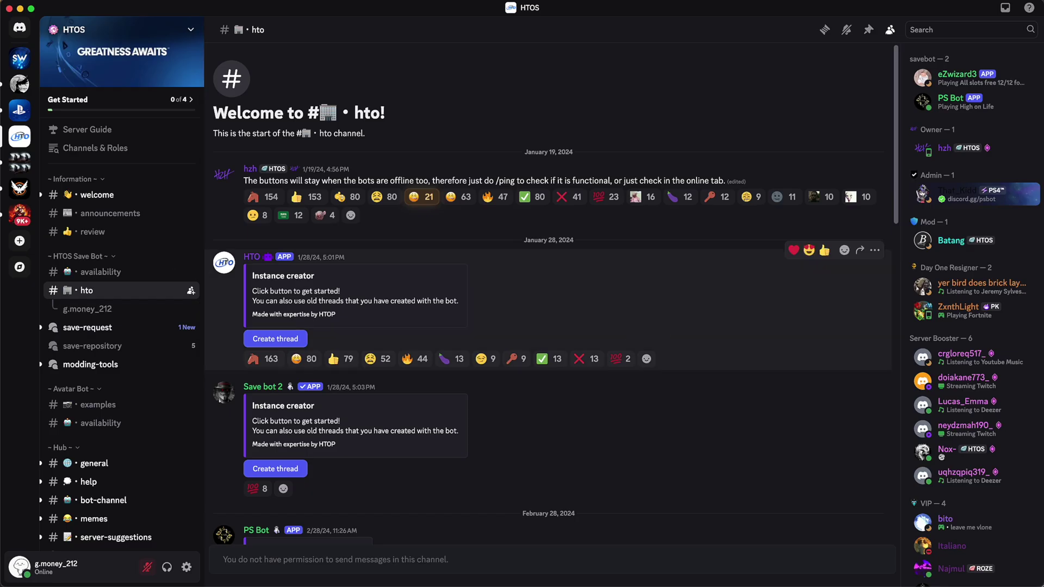
pyautogui.scroll(-4, 549, 380)
pyautogui.scroll(-3, 549, 326)
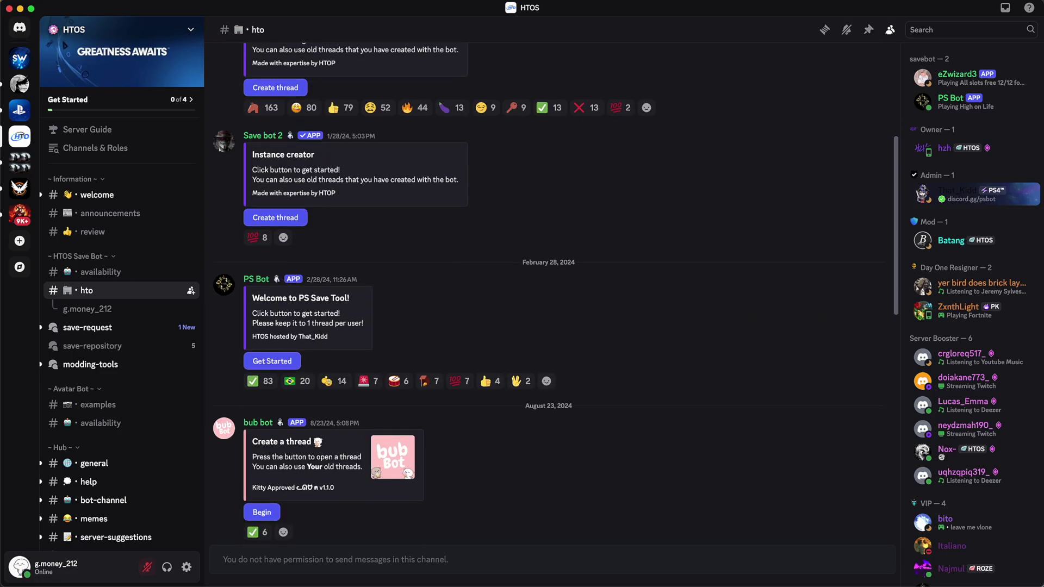
pyautogui.scroll(-3, 549, 294)
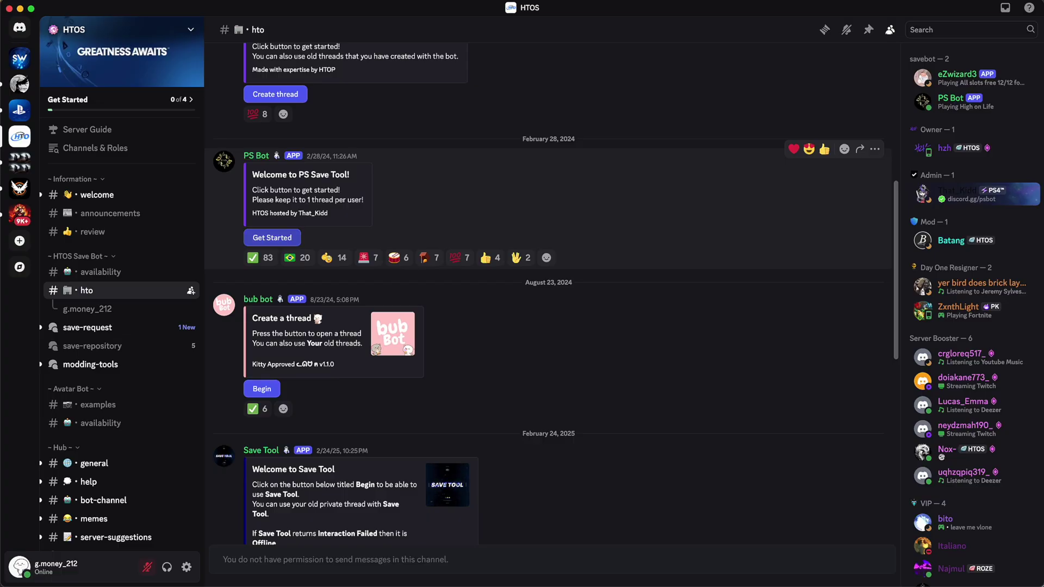
pyautogui.click(272, 237)
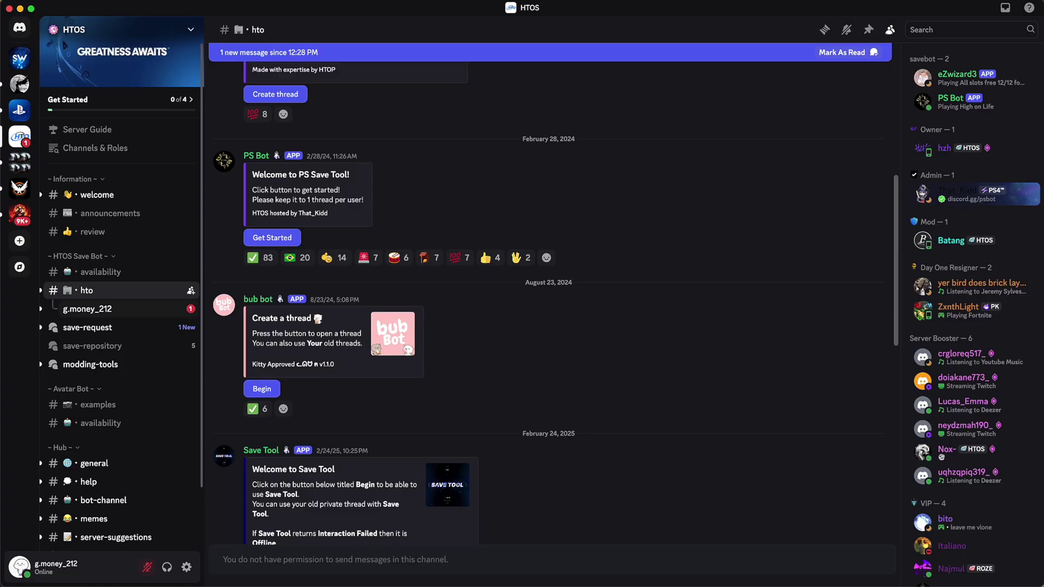
pyautogui.click(87, 309)
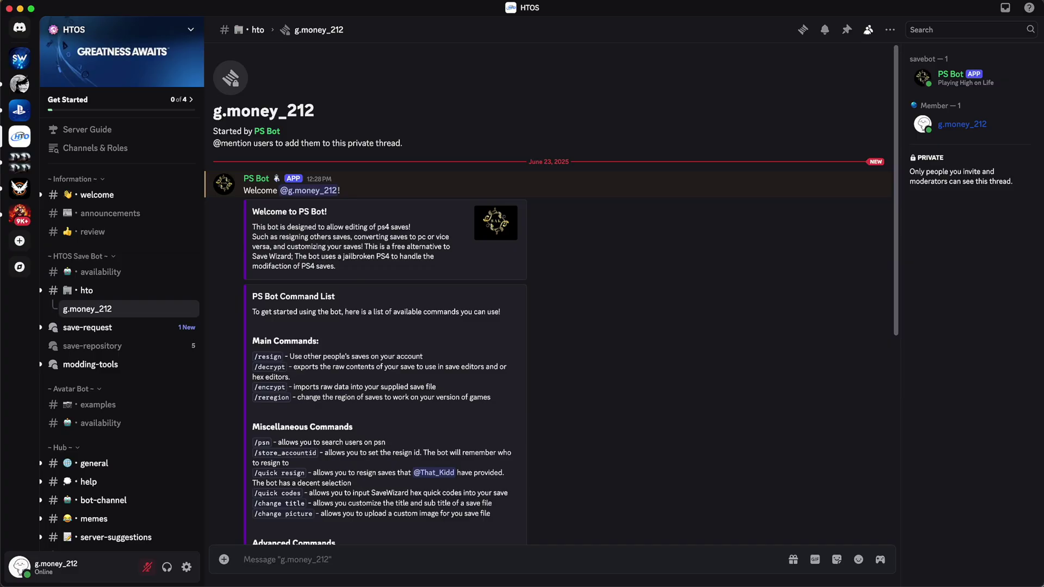
# Step: Run PS Bot's /decrypt command in the thread with include_sce_sys set to True
pyautogui.write('/d')
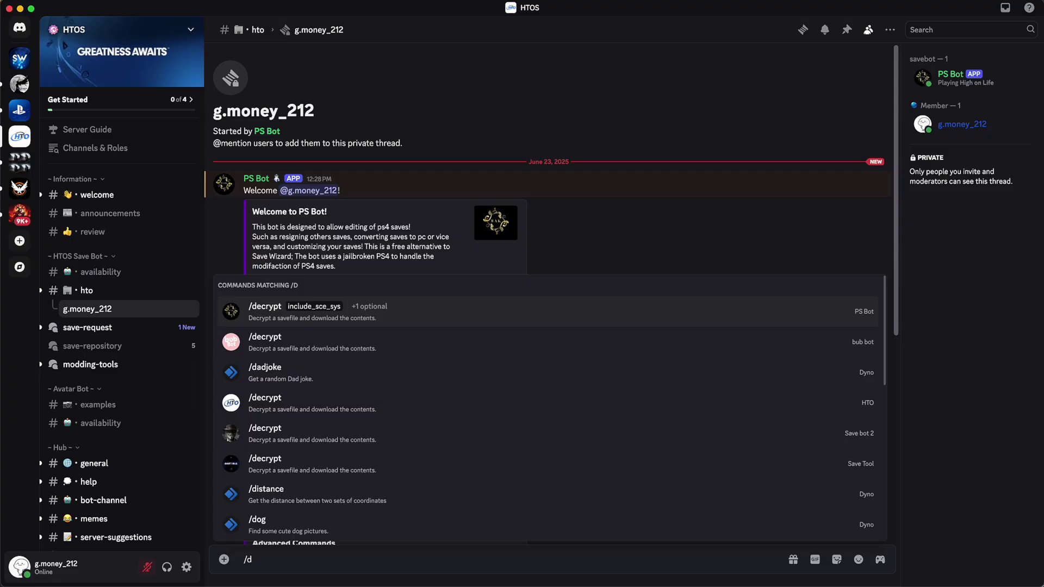
pyautogui.press('Return')
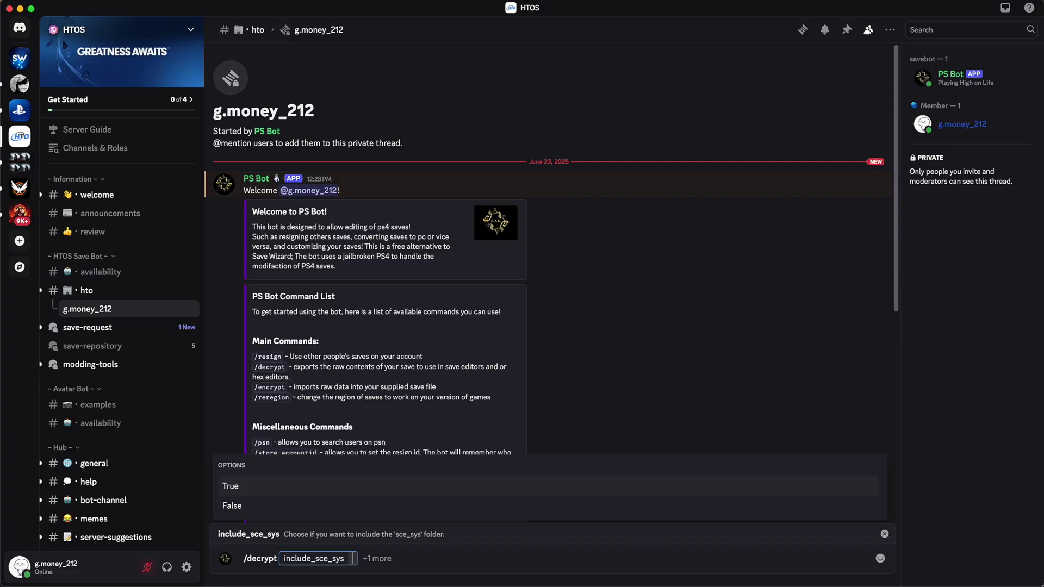
pyautogui.press('Return')
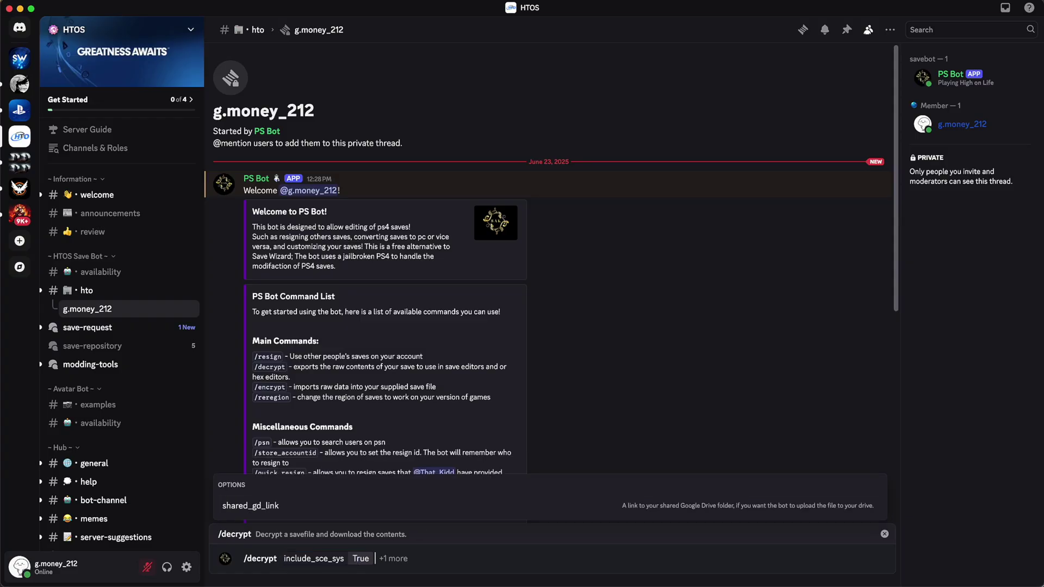
pyautogui.press('Return')
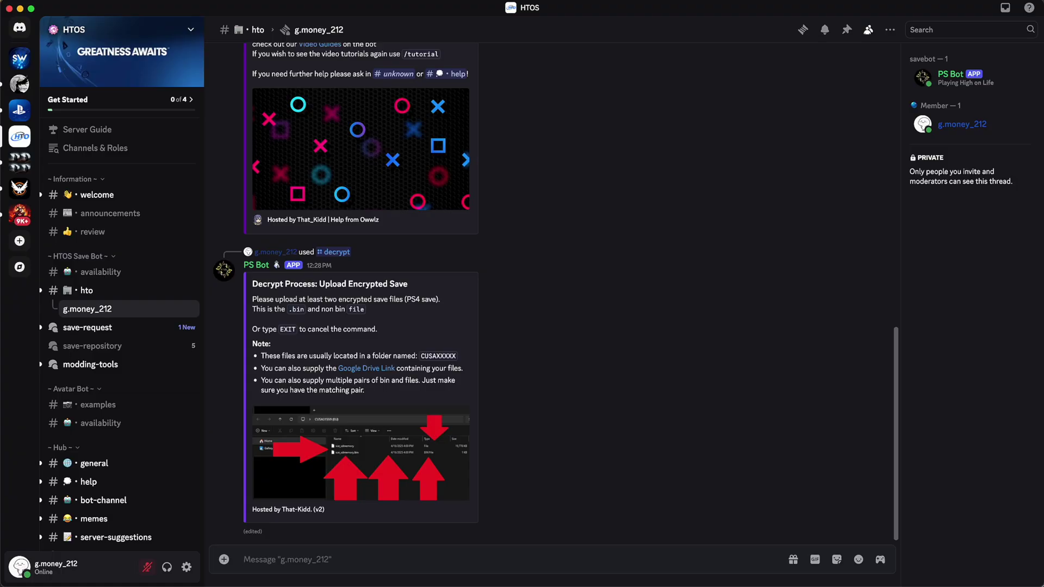
# Step: Send the bot the copied Google Drive link of the PS4 folder as the encrypted save source
pyautogui.rightClick(421, 557)
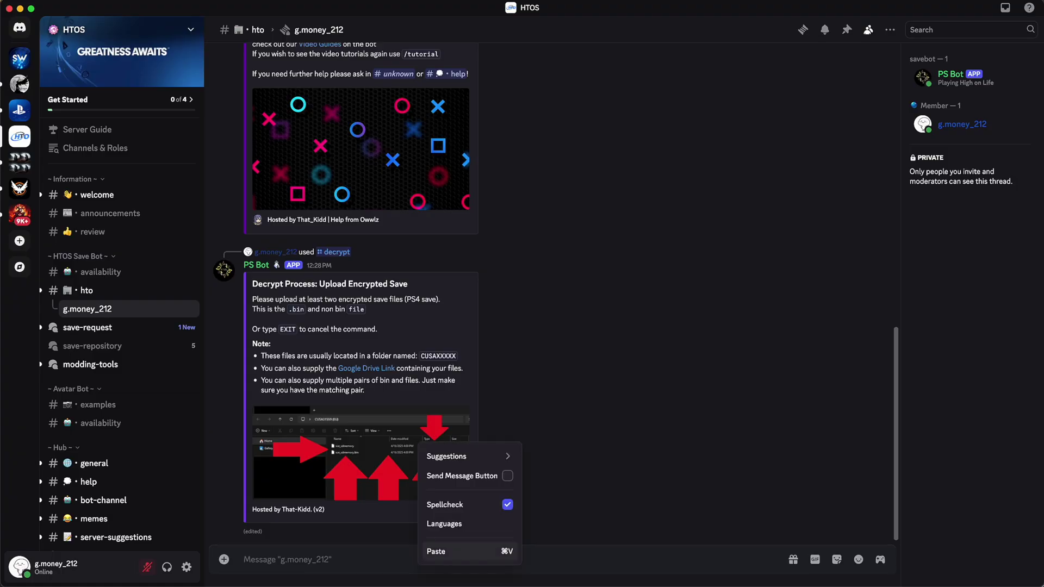
pyautogui.click(435, 550)
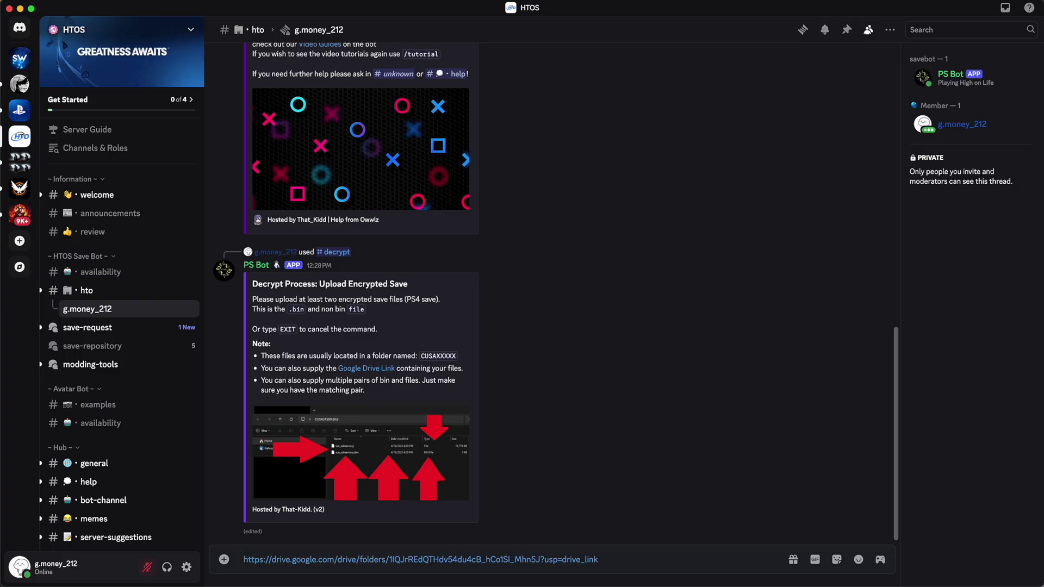
pyautogui.press('Return')
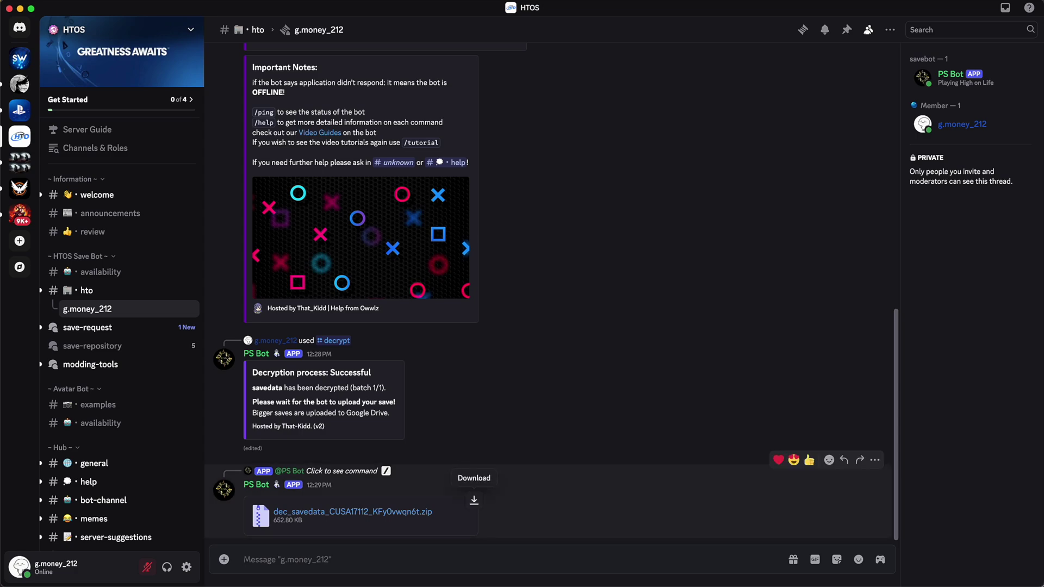
# Step: Download the decrypted save archive from PS Bot's reply and extract it in the Downloads folder
pyautogui.click(473, 500)
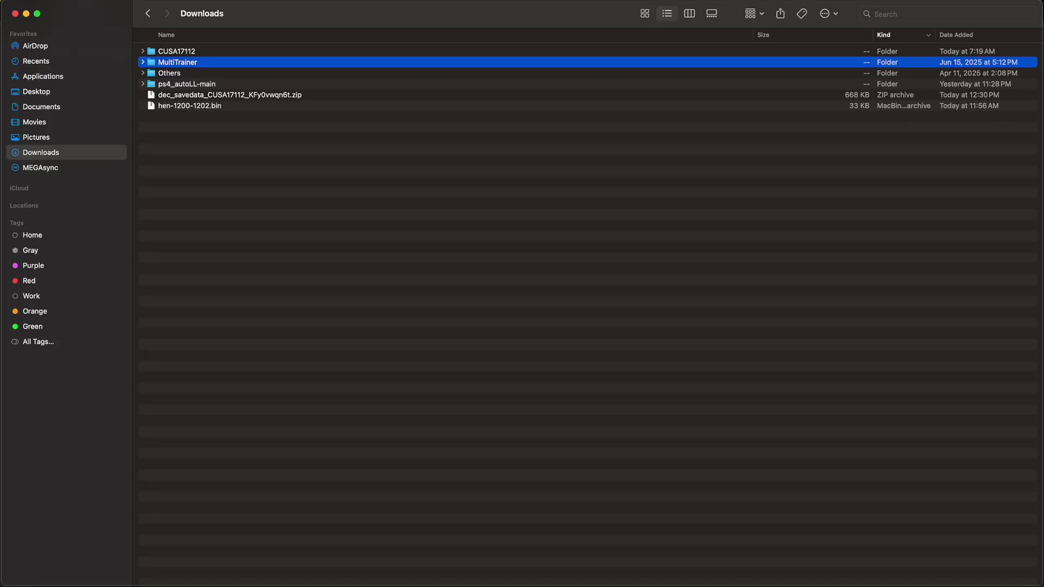
pyautogui.click(229, 95)
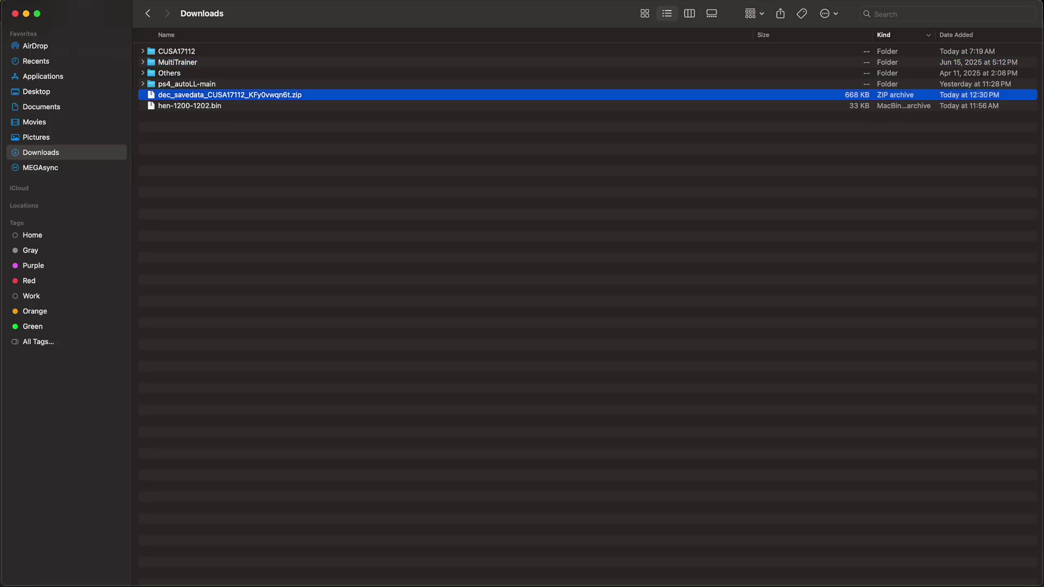
pyautogui.doubleClick(229, 95)
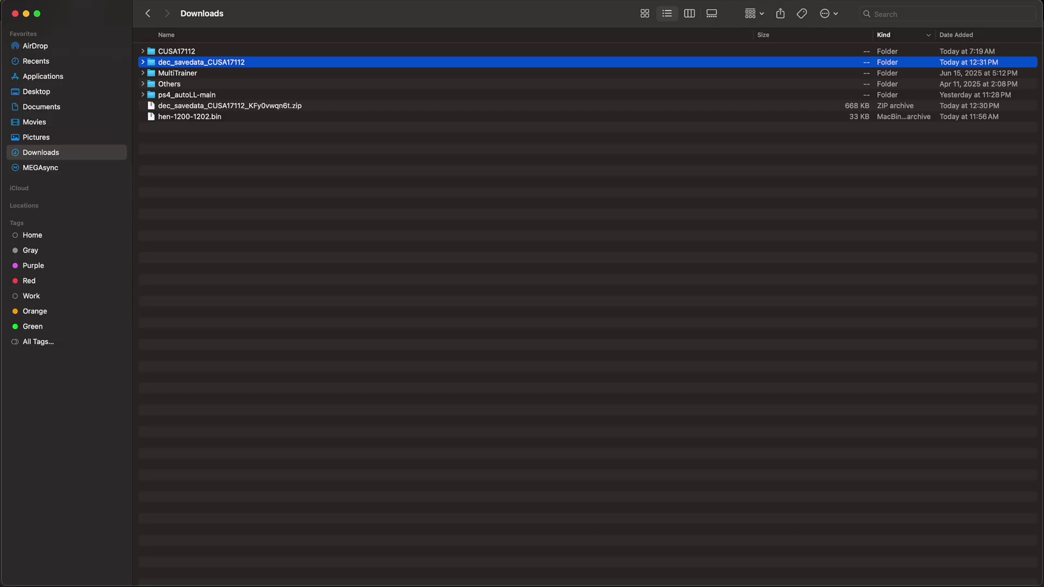
# Step: Switch to Google Drive and upload save0001.dat, save0001.png, saveg.dat and system.dat from the dec_savedata_CUSA17112 folder into the savedata0 folder
pyautogui.press('super+Tab')
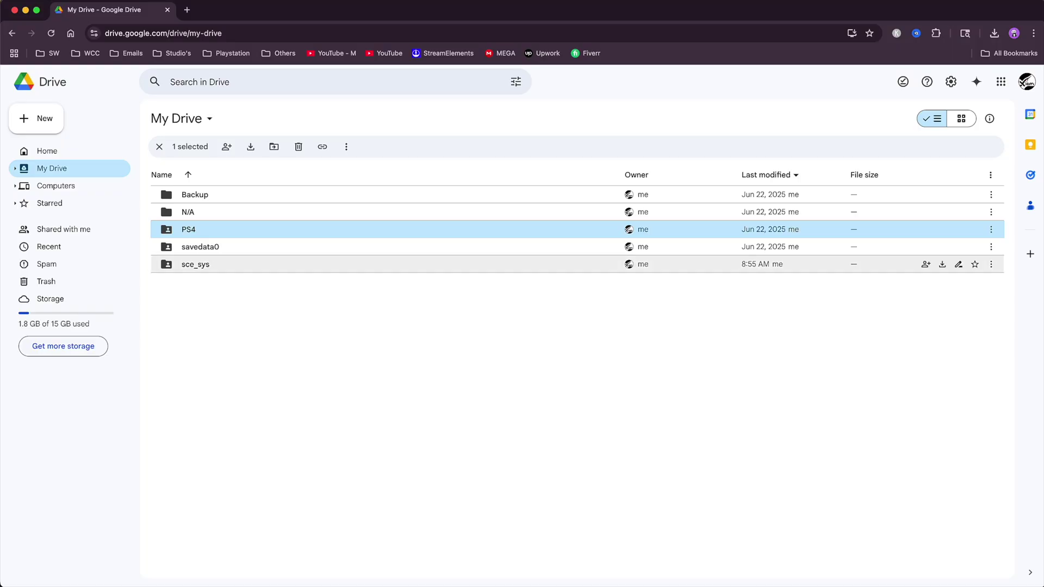
pyautogui.doubleClick(207, 247)
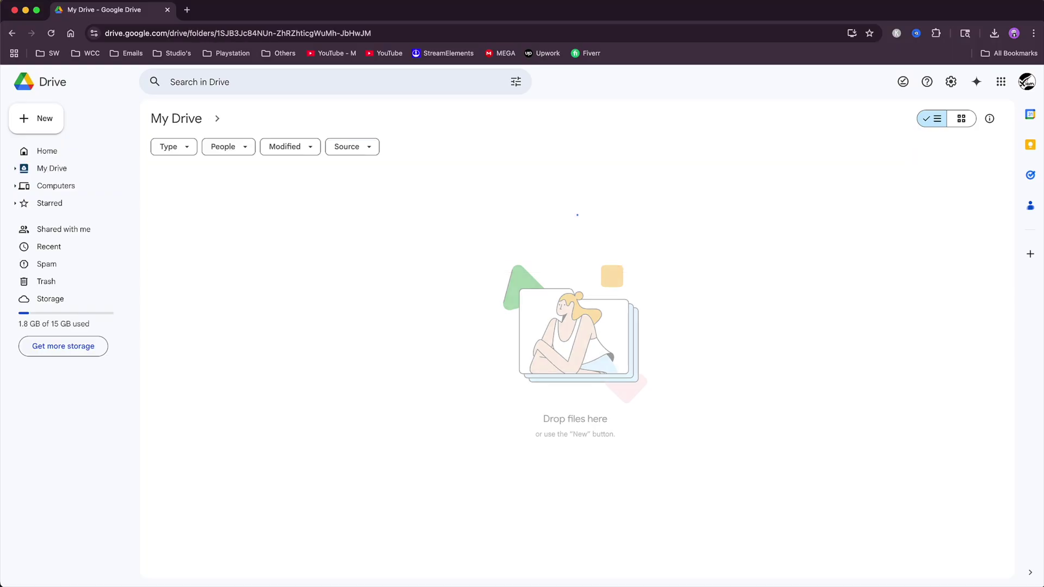
pyautogui.rightClick(207, 252)
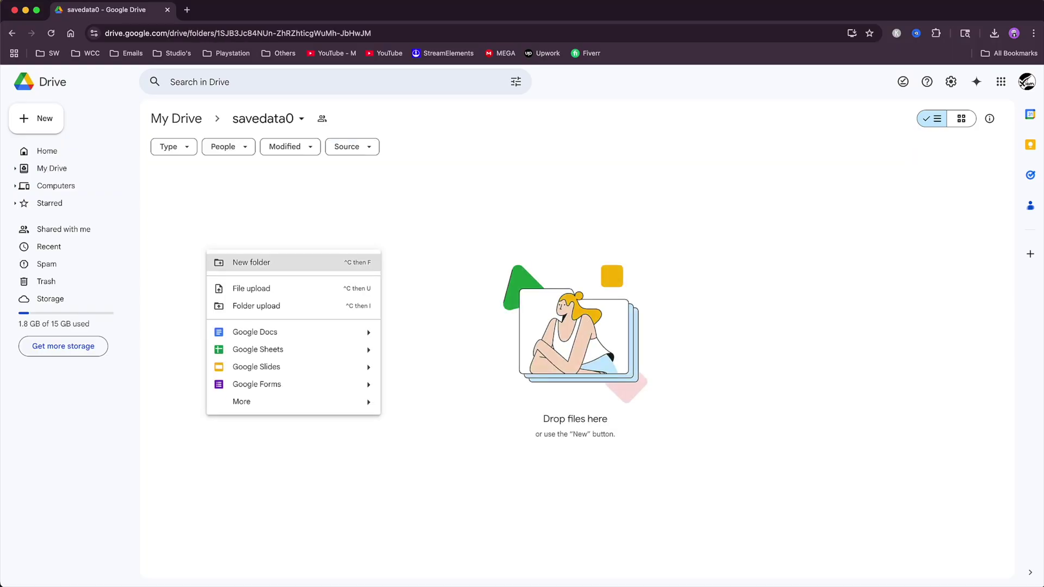
pyautogui.click(251, 288)
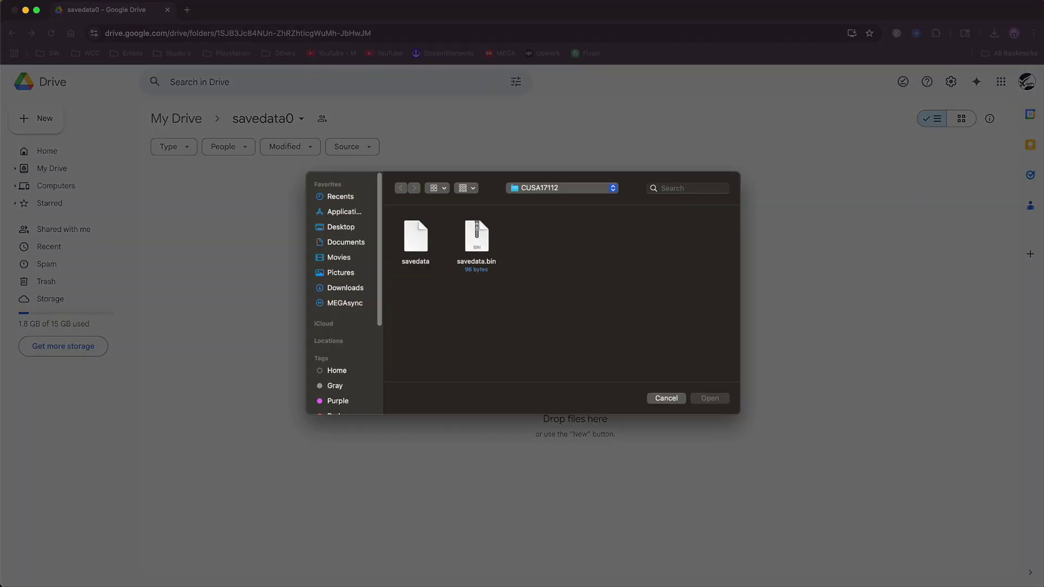
pyautogui.click(345, 288)
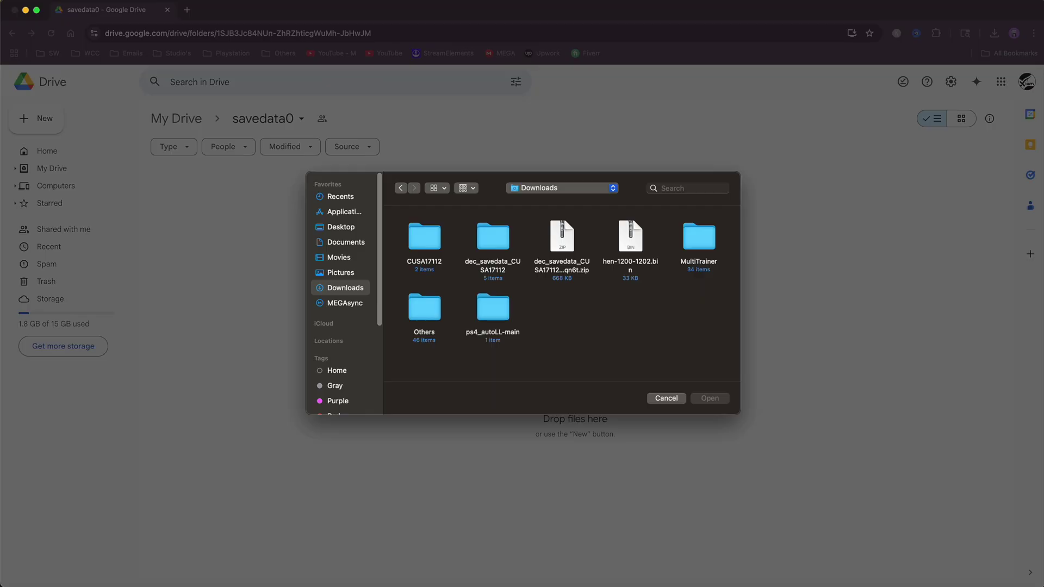
pyautogui.doubleClick(492, 239)
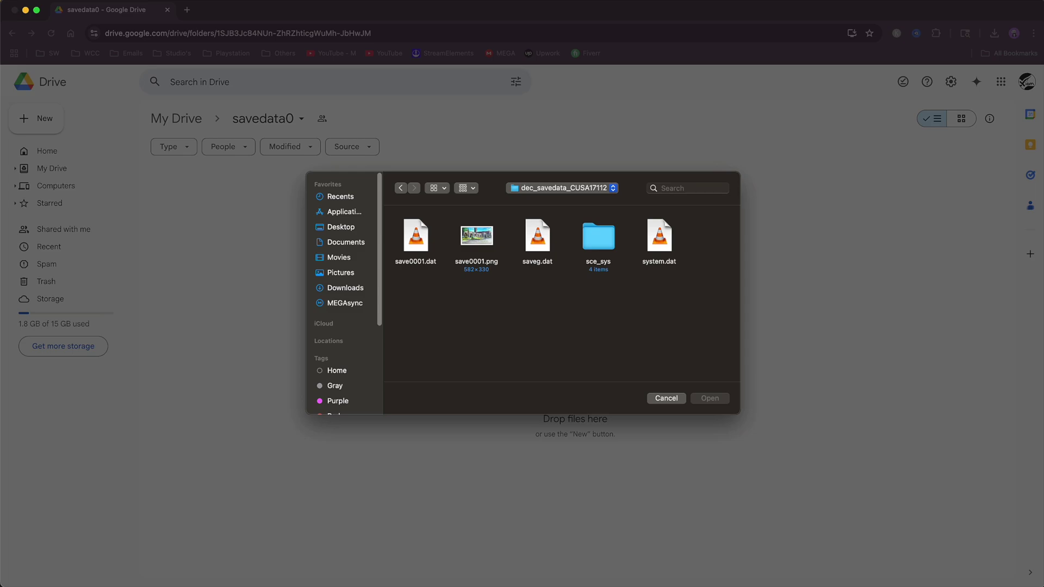
pyautogui.click(415, 237)
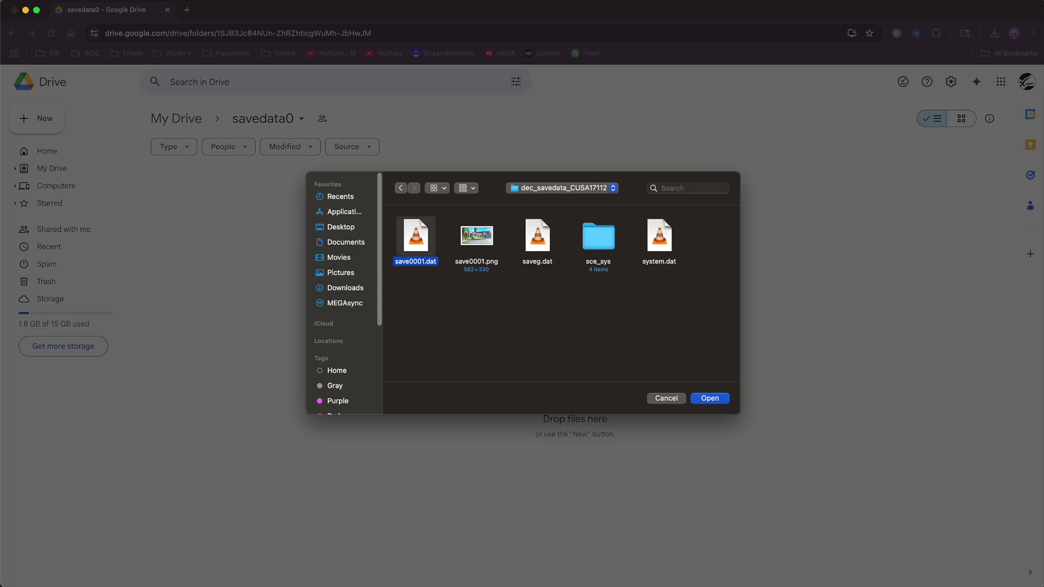
pyautogui.keyDown('super'); pyautogui.click(476, 237); pyautogui.keyUp('super')
pyautogui.keyDown('super'); pyautogui.click(537, 237); pyautogui.keyUp('super')
pyautogui.keyDown('super'); pyautogui.click(659, 237); pyautogui.keyUp('super')
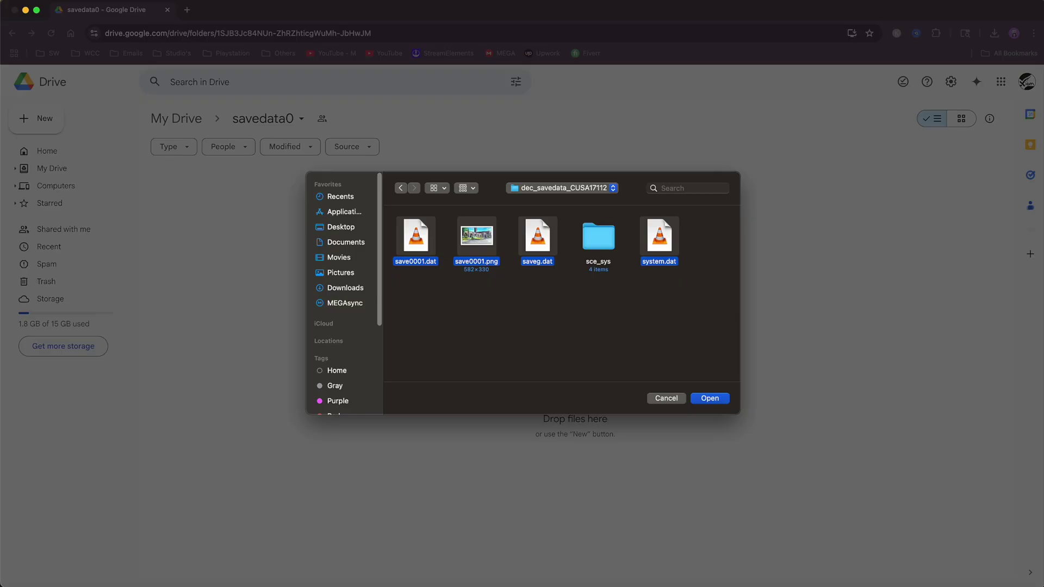
pyautogui.press('Return')
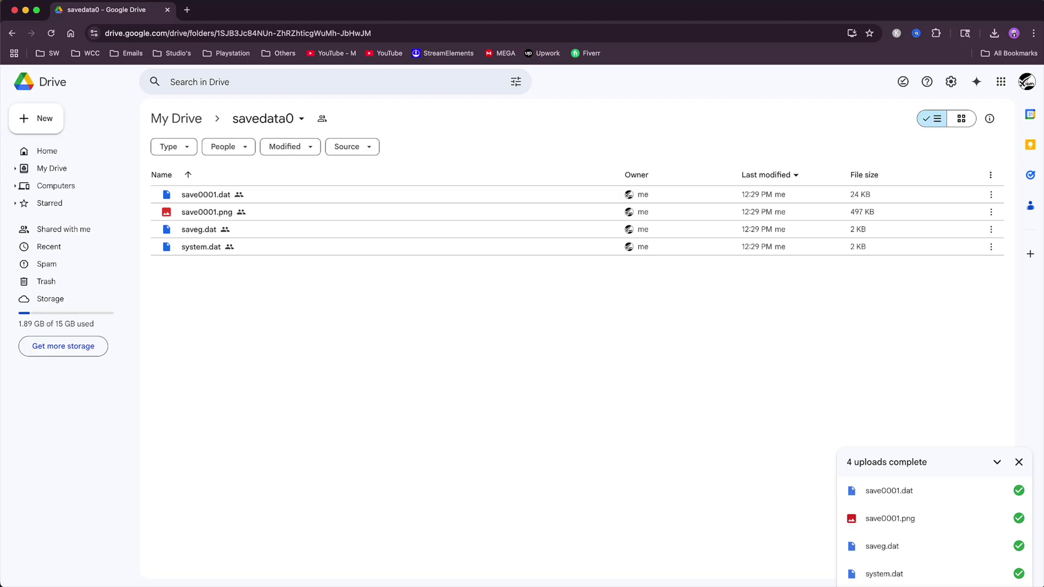
# Step: Upload all files from the savedata folder inside ps4_autoLL-main into Drive's savedata0 folder, replacing existing items
pyautogui.rightClick(495, 381)
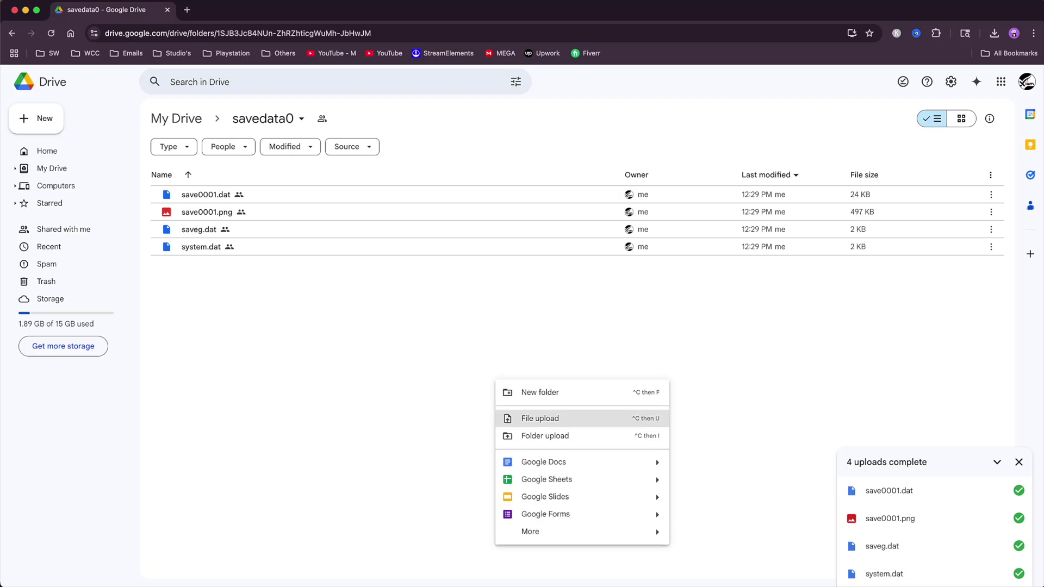
pyautogui.click(540, 418)
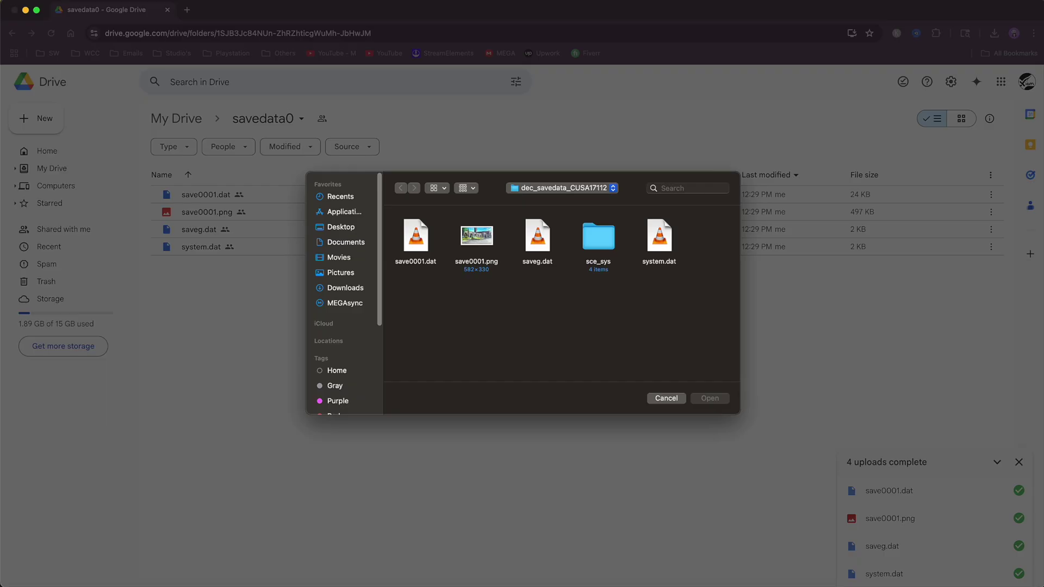
pyautogui.click(345, 287)
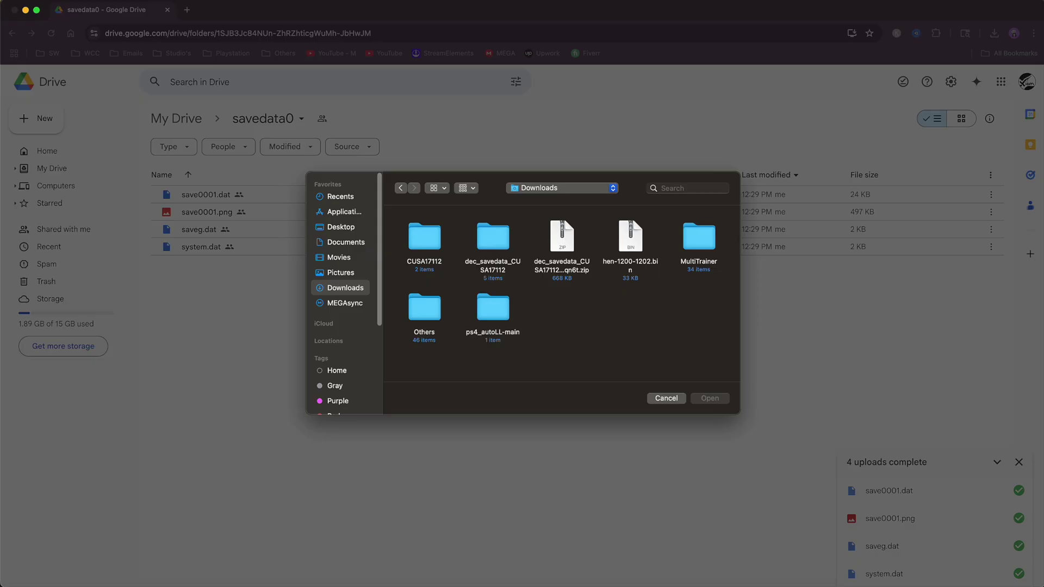
pyautogui.doubleClick(492, 308)
pyautogui.doubleClick(416, 239)
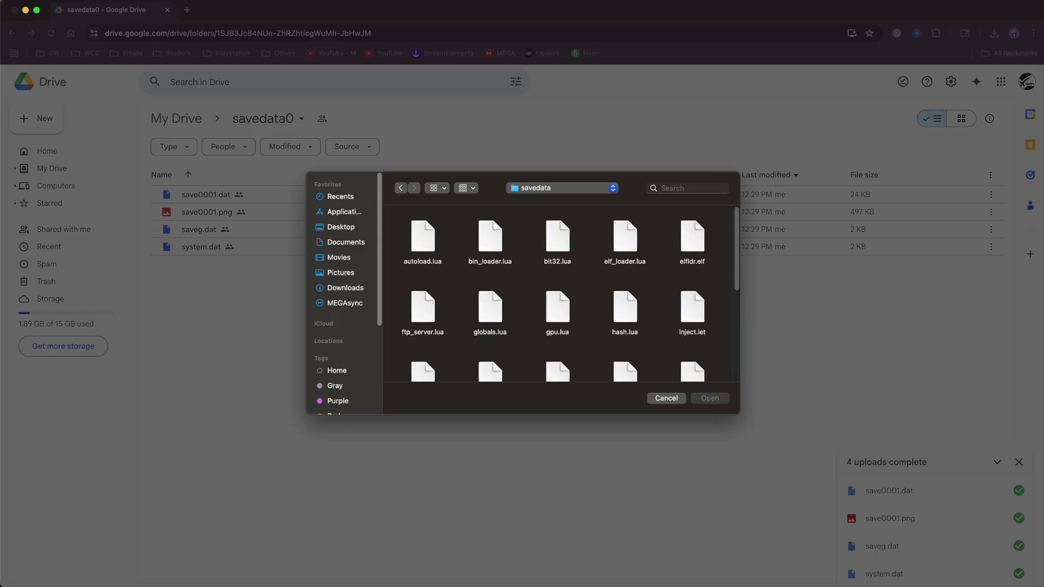
pyautogui.moveTo(397, 209)
pyautogui.mouseDown()
pyautogui.moveTo(576, 337)
pyautogui.moveTo(658, 381)
pyautogui.moveTo(731, 381)
pyautogui.mouseUp()
pyautogui.press('Return')
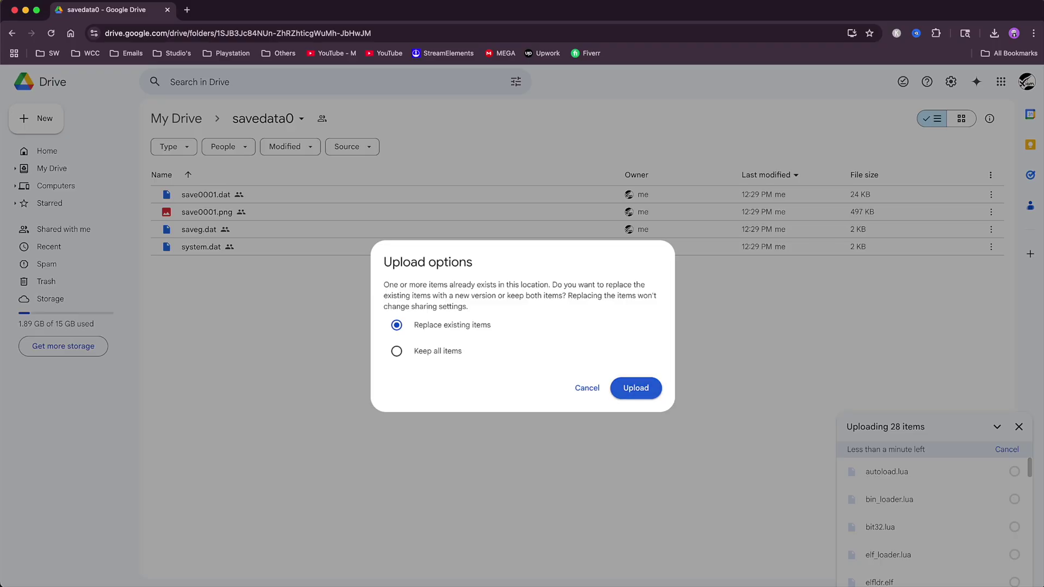
pyautogui.click(635, 388)
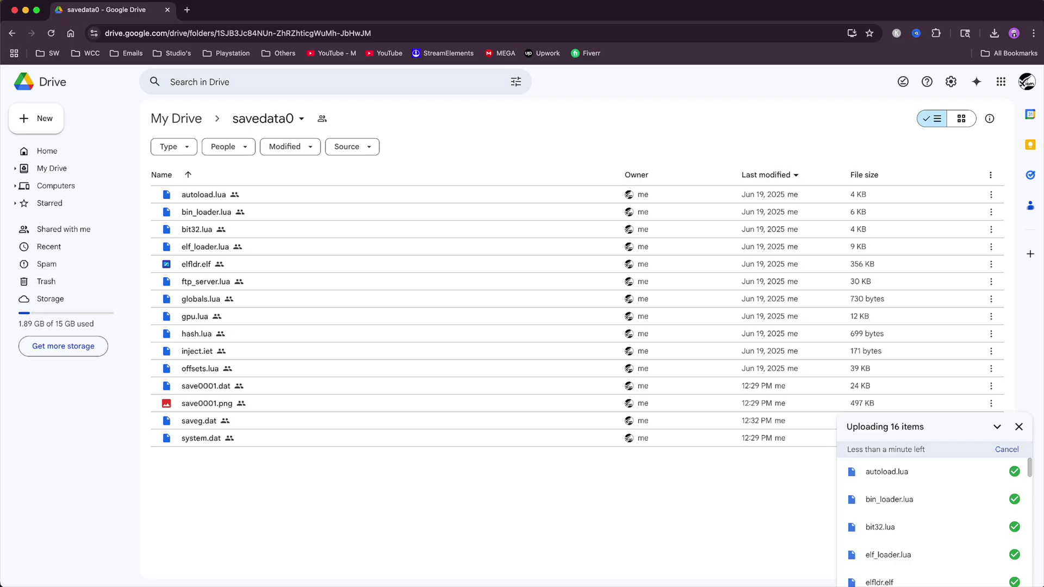
pyautogui.scroll(-3, 576, 380)
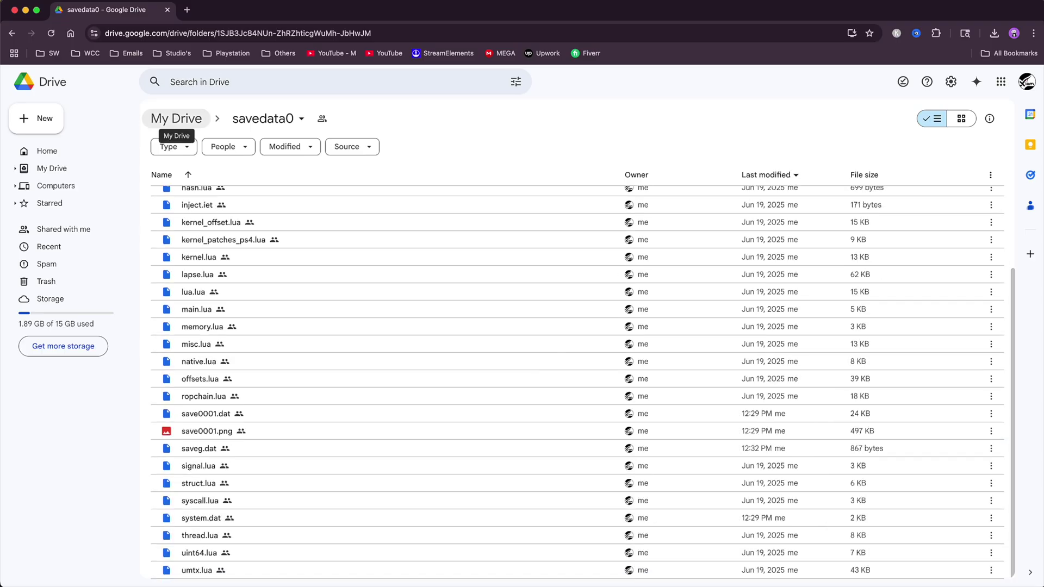
# Step: Upload icon0.png, keystone, param.sfo and sce_icon0png1 from the decrypted save's sce_sys folder into Drive's sce_sys folder, and return to My Drive
pyautogui.click(176, 119)
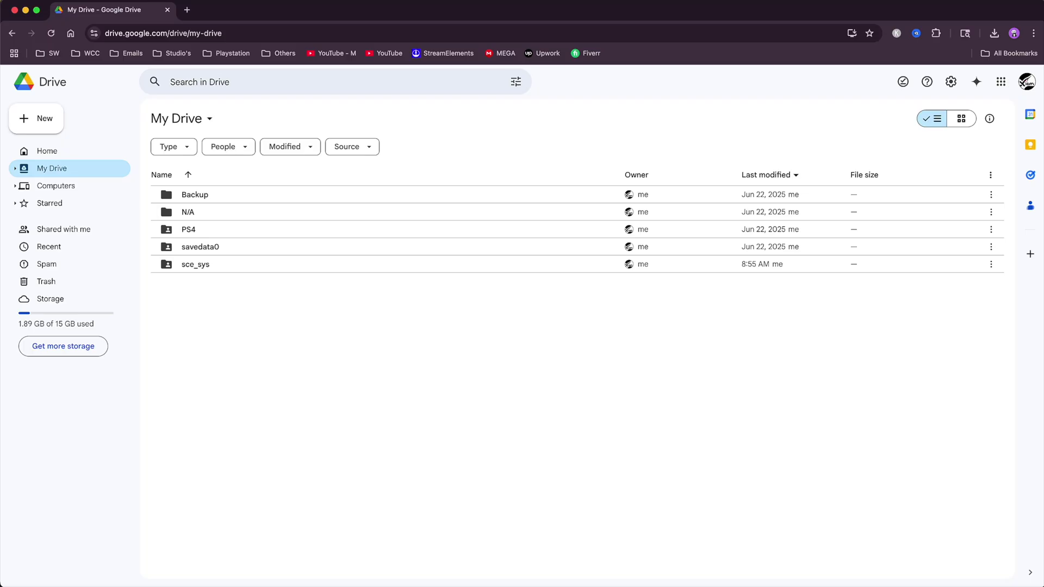
pyautogui.doubleClick(195, 264)
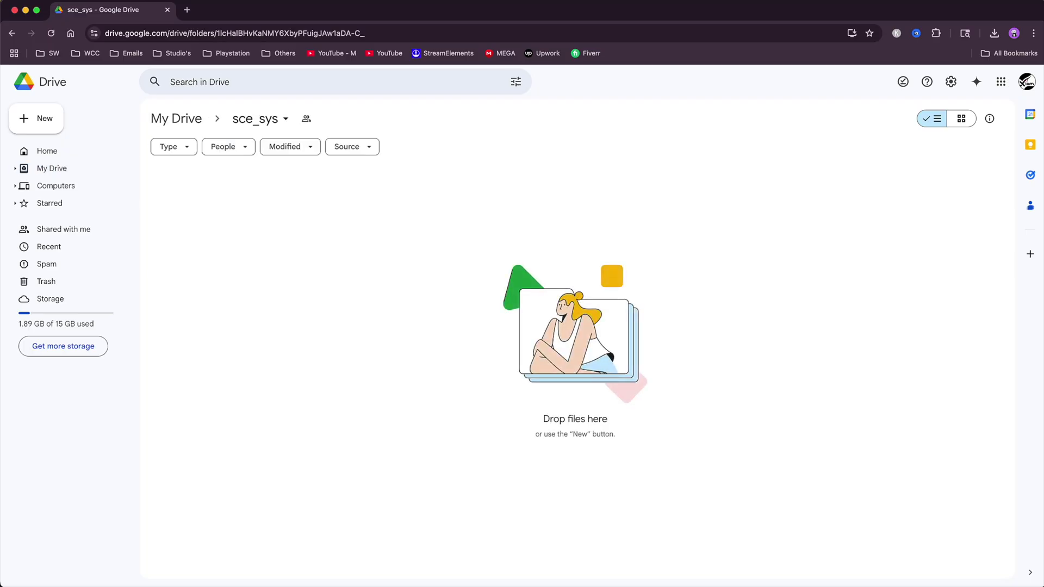
pyautogui.rightClick(196, 271)
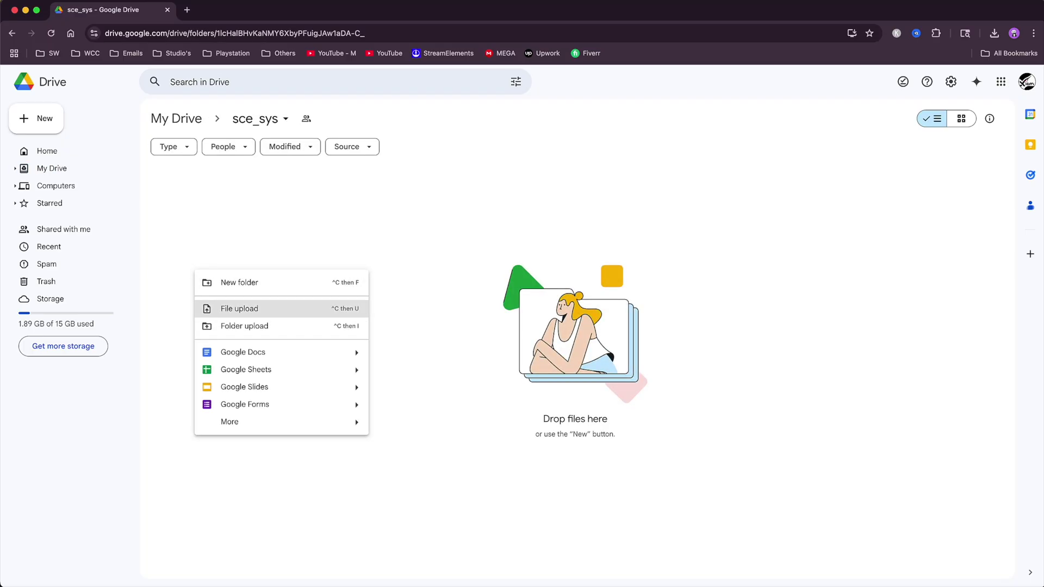
pyautogui.click(239, 308)
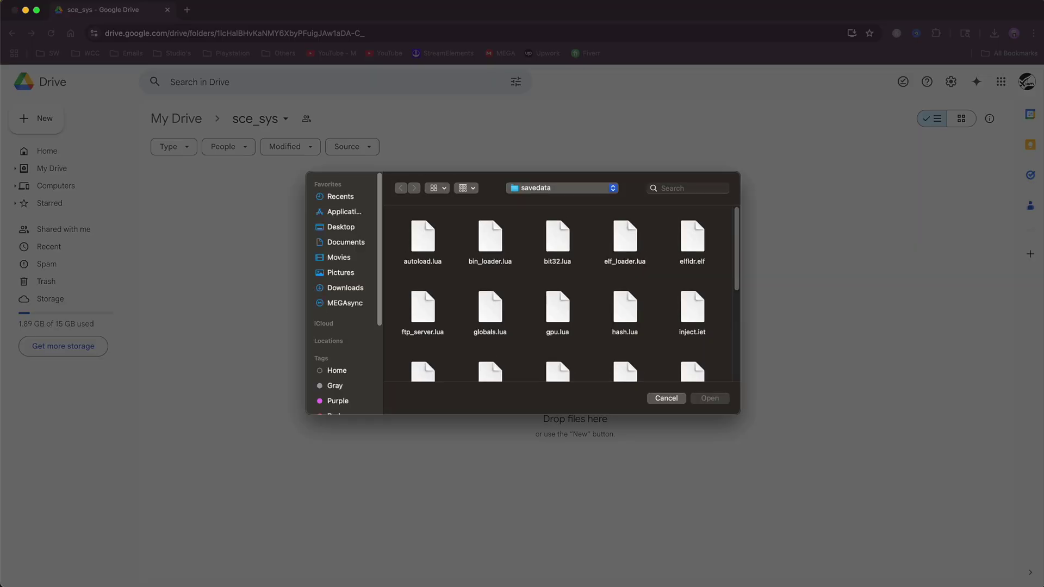
pyautogui.click(345, 287)
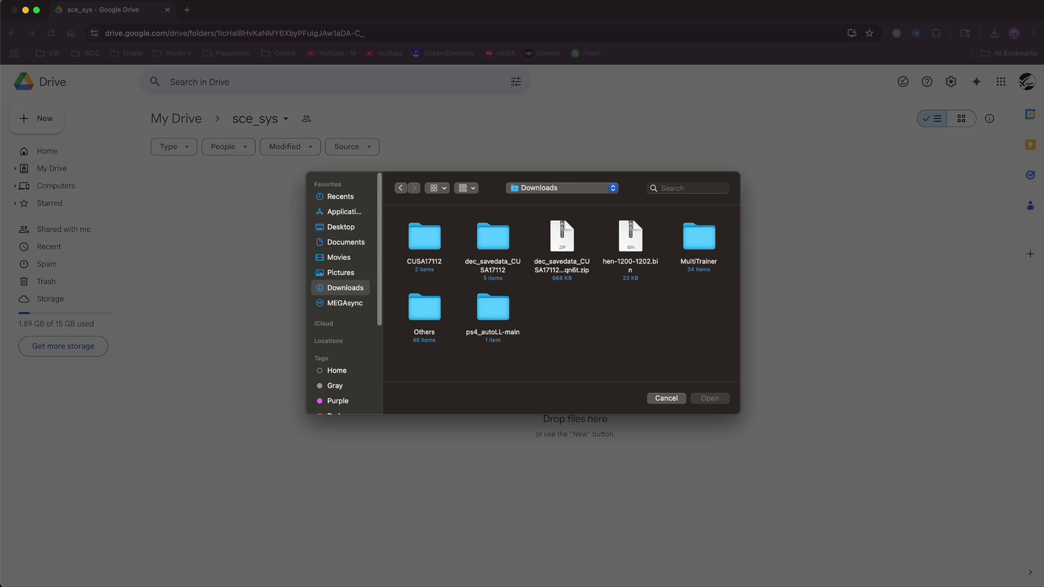
pyautogui.doubleClick(493, 239)
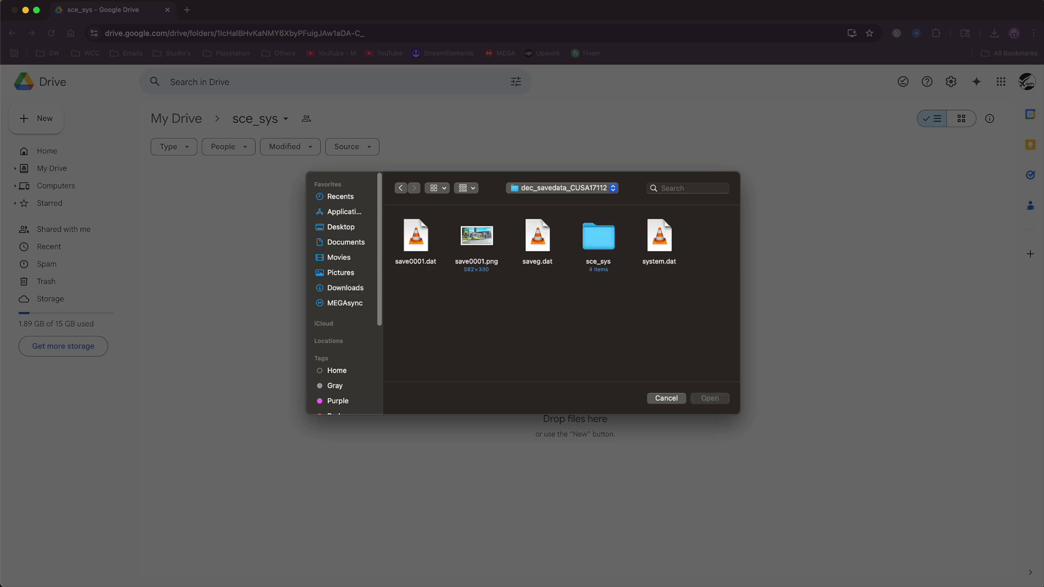
pyautogui.doubleClick(598, 237)
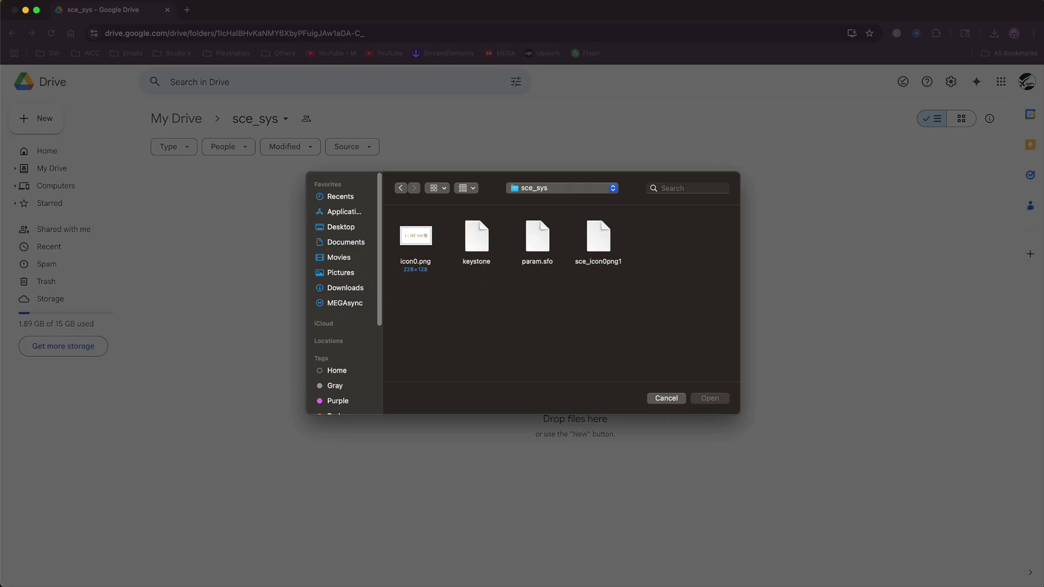
pyautogui.moveTo(668, 236); pyautogui.dragTo(396, 235)
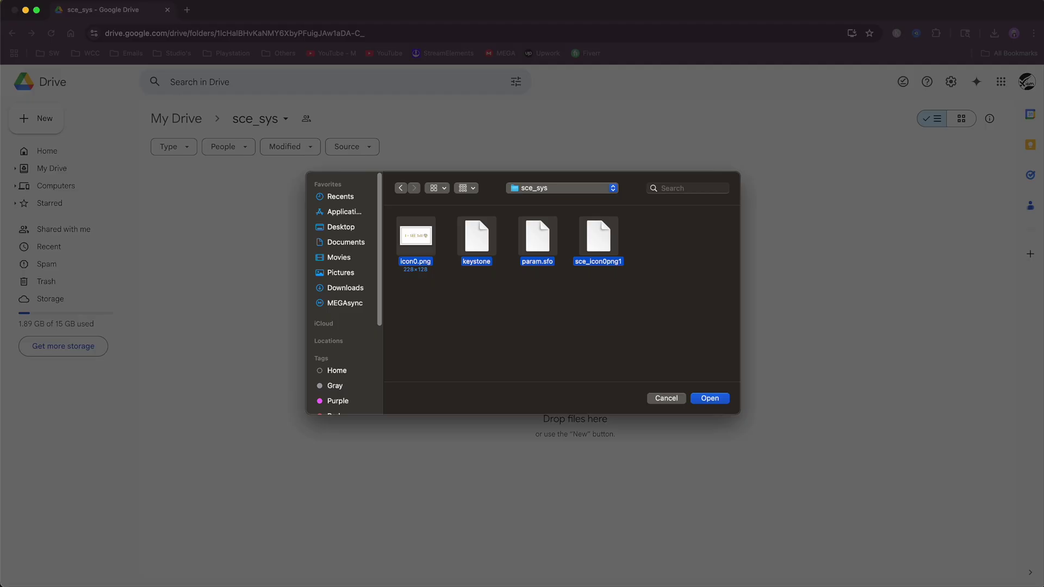
pyautogui.press('Return')
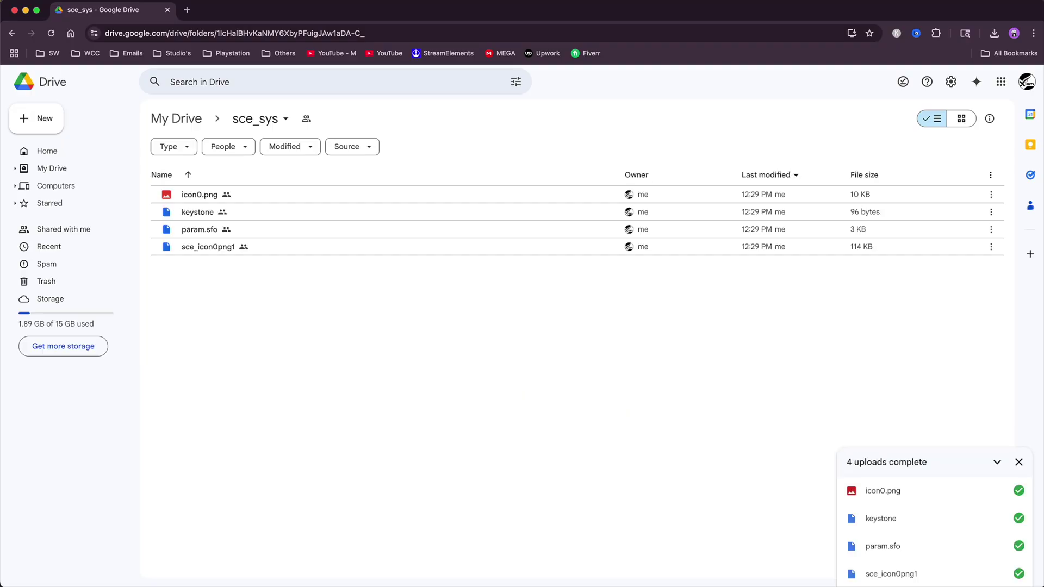
pyautogui.click(176, 118)
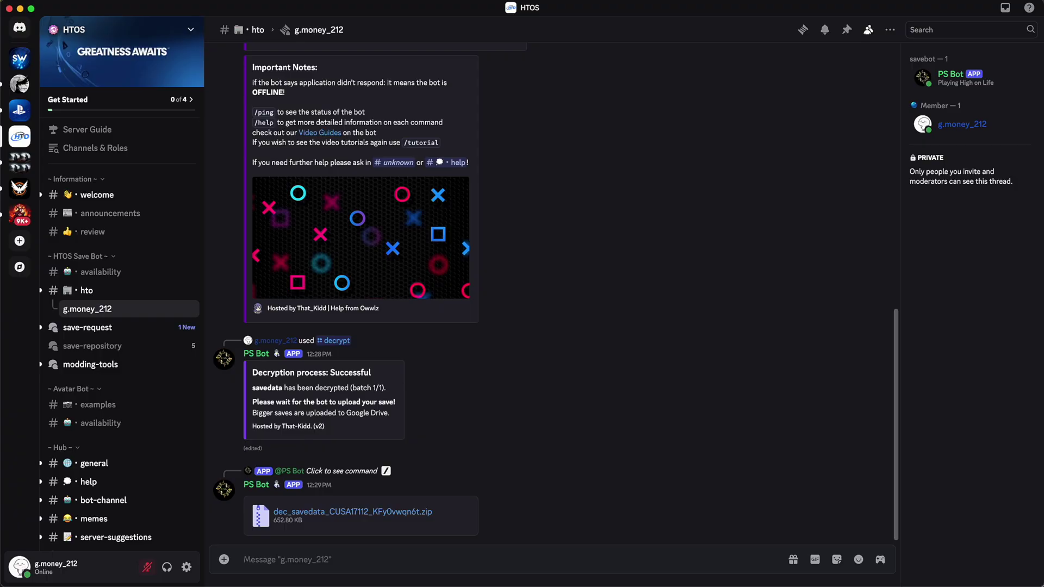
# Step: In the Discord thread, prepare PS Bot's /encrypt command with upload_individually False, include_sce_sys True and the optional playstation_id field
pyautogui.write('/e')
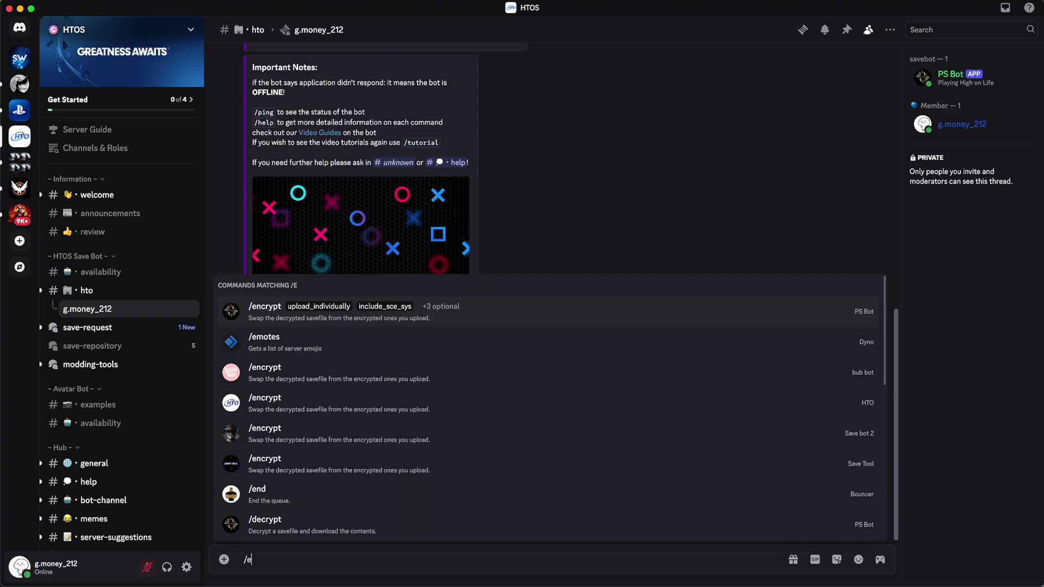
pyautogui.press('Return')
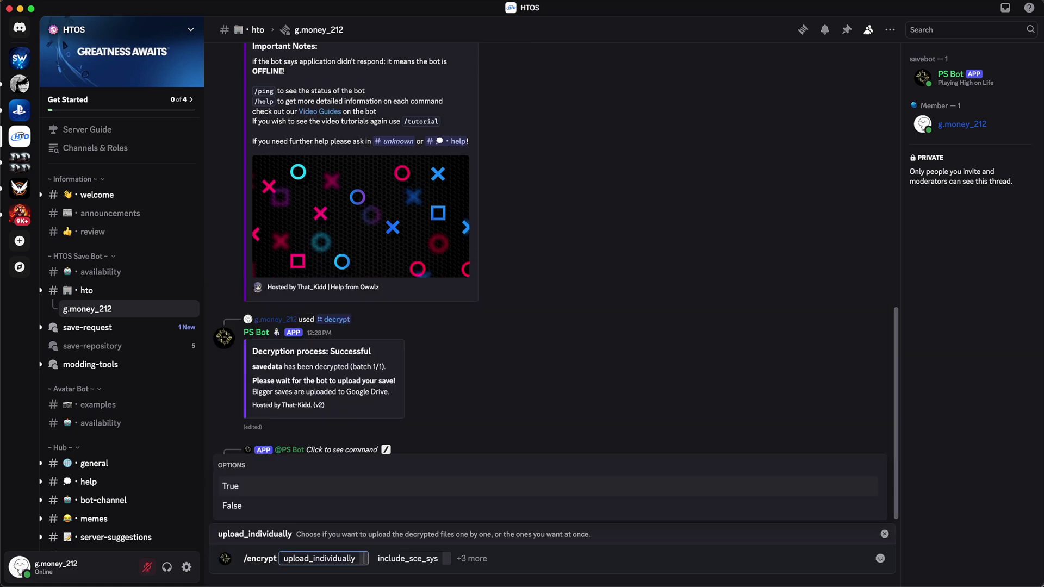
pyautogui.press('Return')
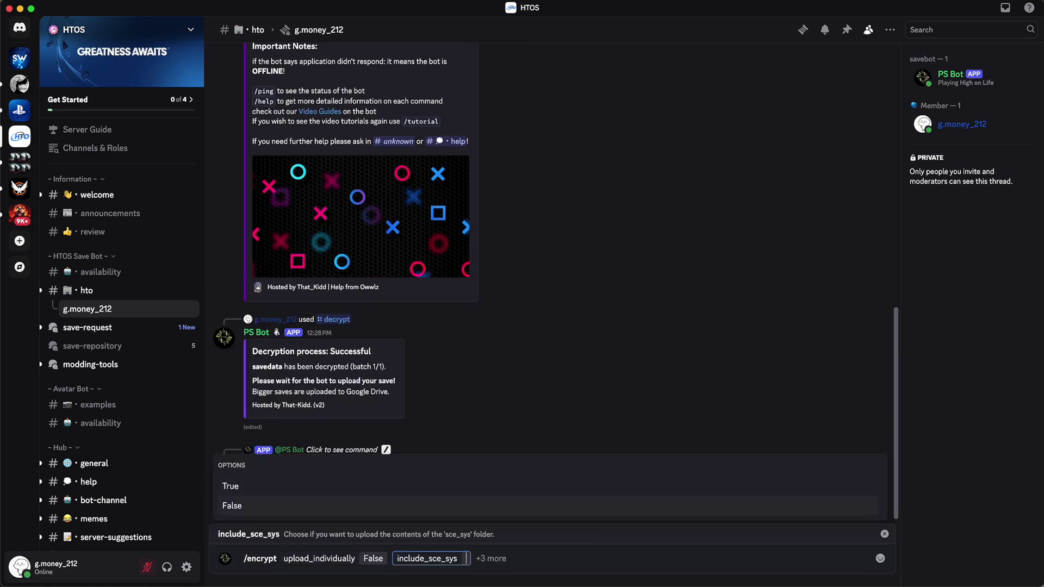
pyautogui.press('Return')
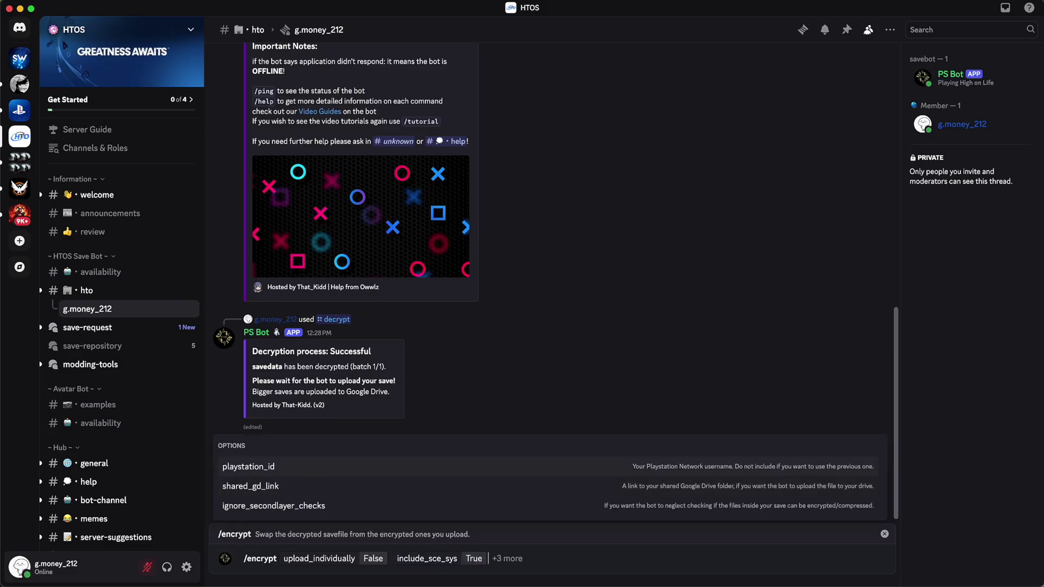
pyautogui.press('Return')
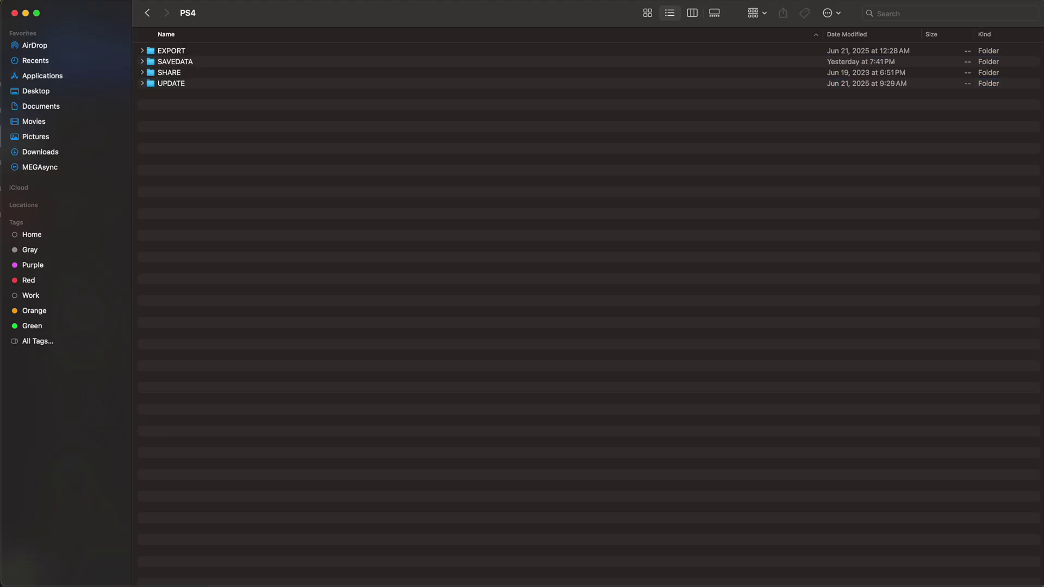
# Step: Copy the account ID from the second folder's name in the PS4 SAVEDATA folder, and switch back to Discord
pyautogui.doubleClick(175, 61)
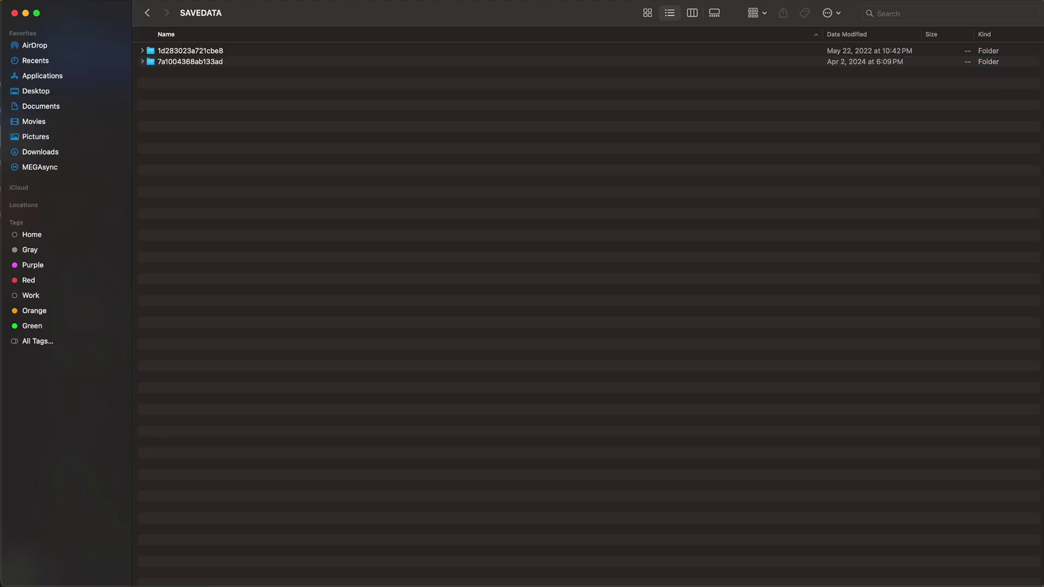
pyautogui.click(172, 62)
pyautogui.rightClick(173, 62)
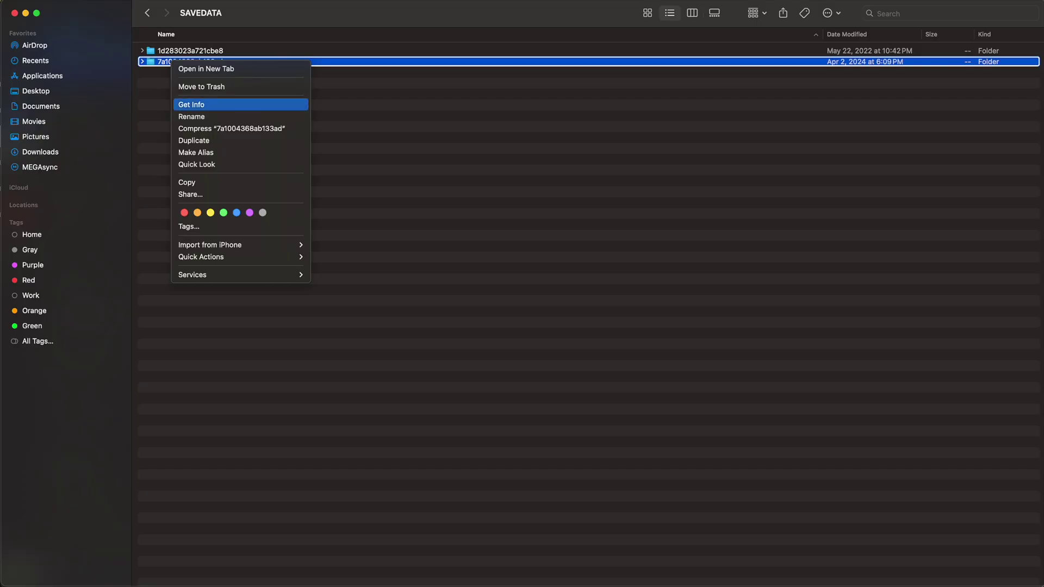
pyautogui.press('Return')
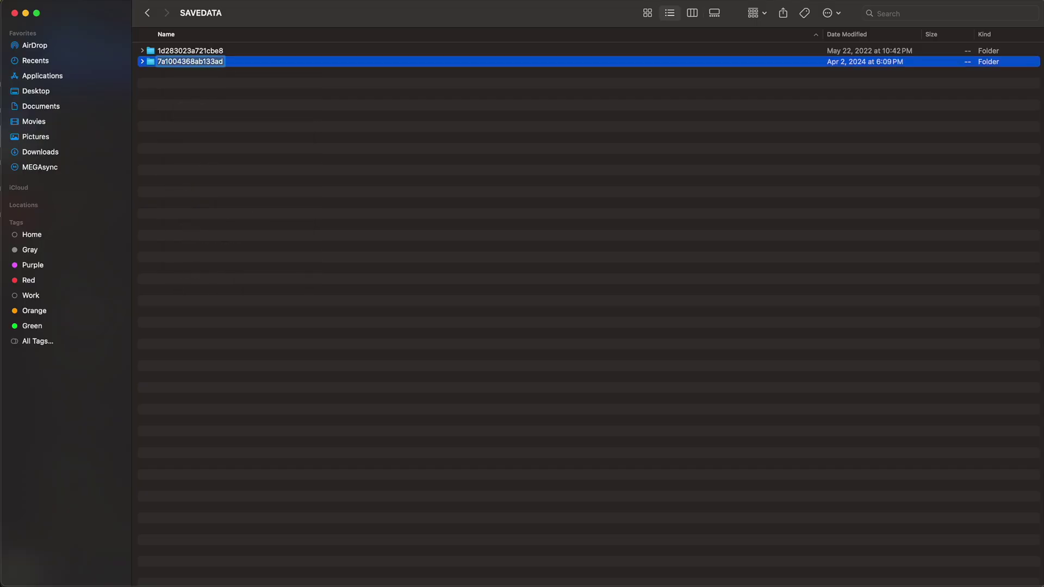
pyautogui.rightClick(216, 63)
pyautogui.click(232, 130)
pyautogui.press('super+Tab')
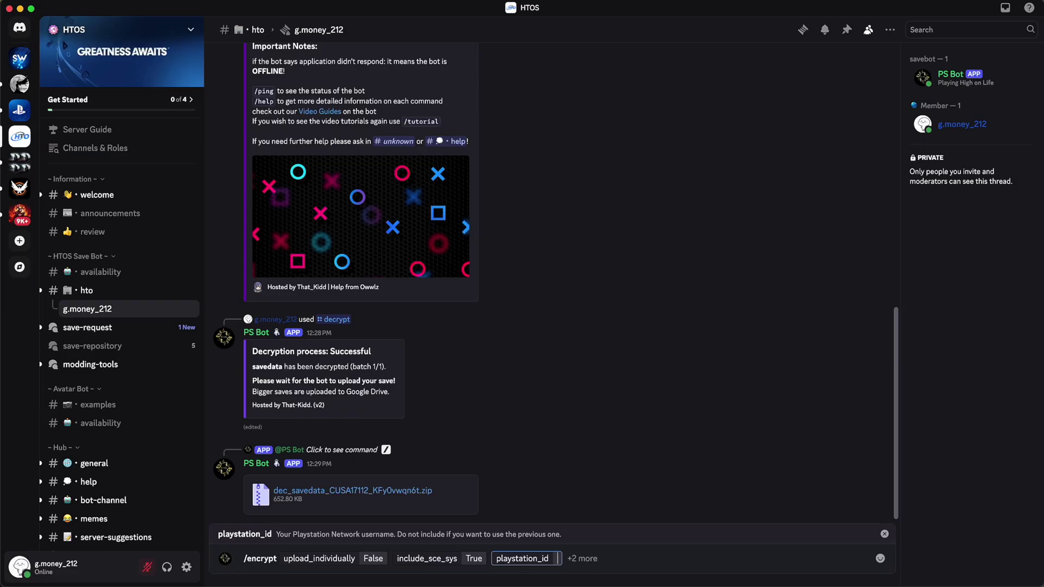
# Step: Run the /encrypt command with the copied account ID as playstation_id, and reply to PS Bot with the same account ID
pyautogui.rightClick(555, 559)
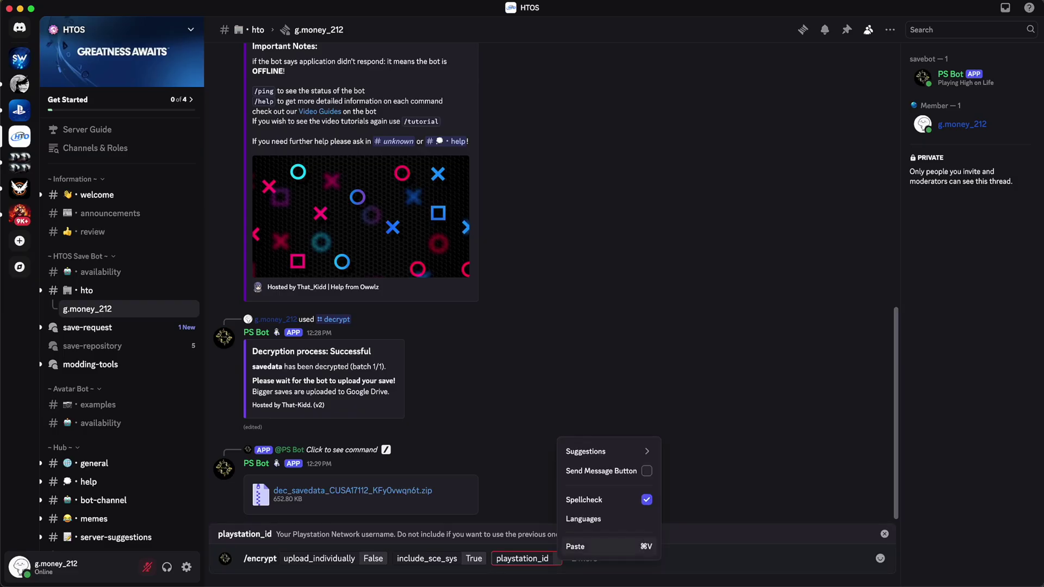
pyautogui.click(575, 547)
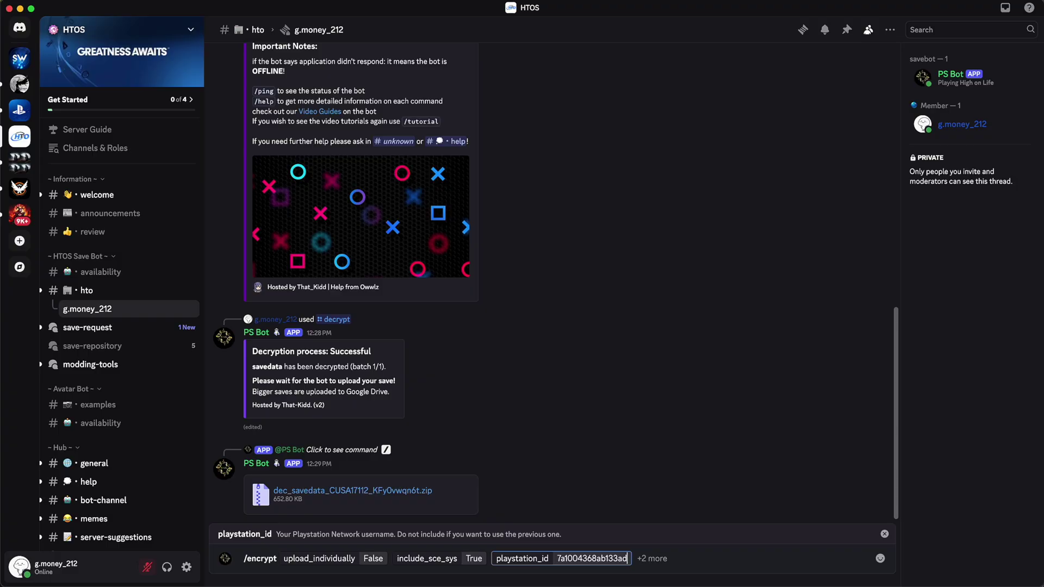
pyautogui.press('Return')
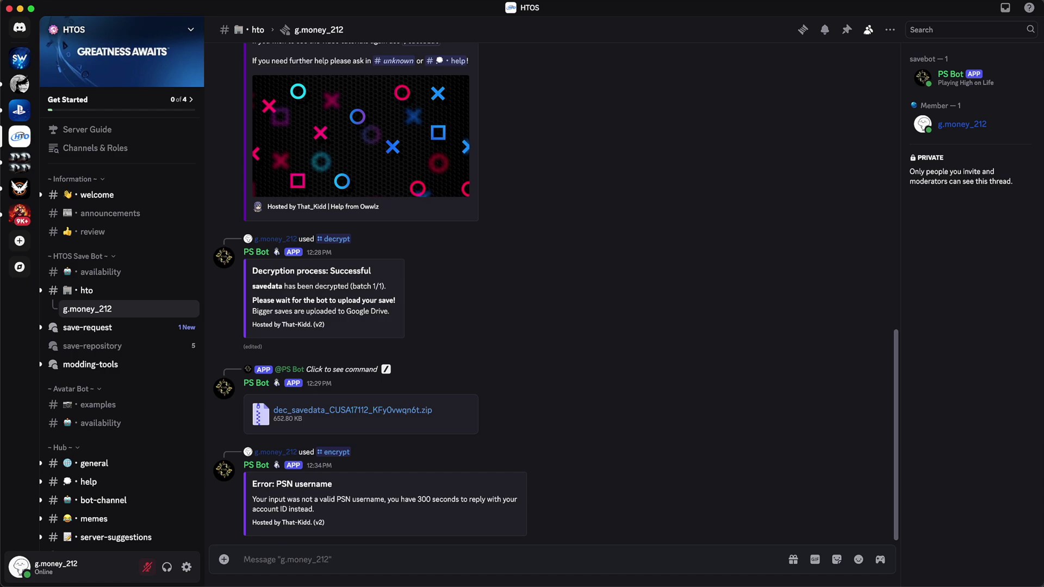
pyautogui.rightClick(314, 557)
pyautogui.click(326, 550)
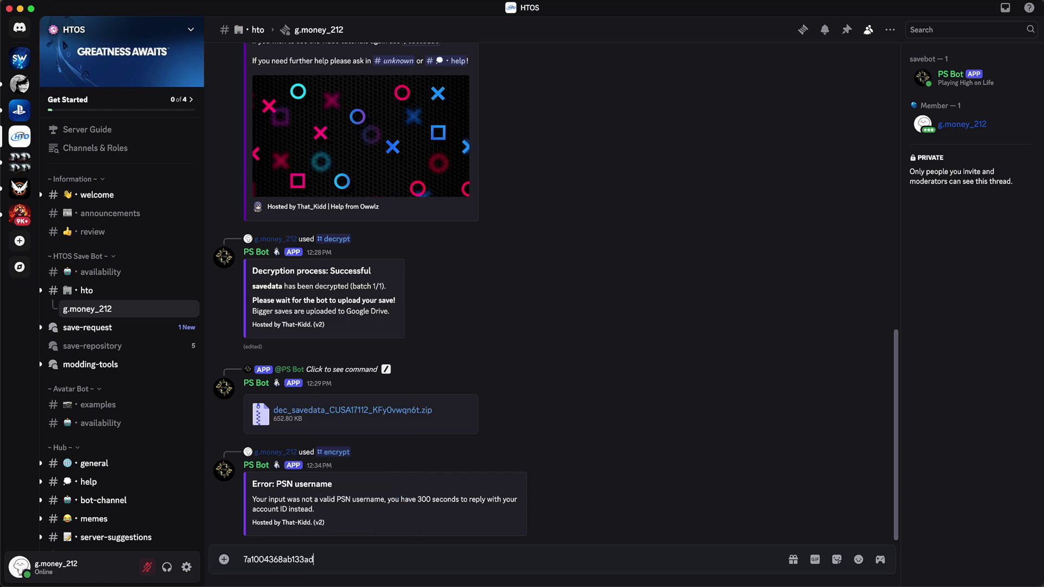
pyautogui.press('Return')
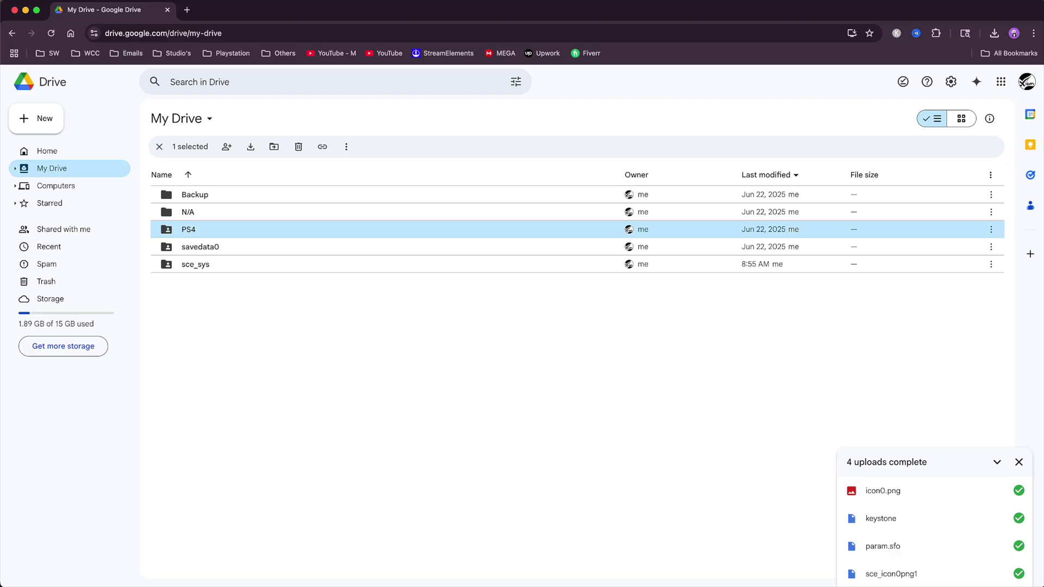
# Step: Copy the share link of Drive's PS4 folder and send it to PS Bot in Discord as the encrypted save
pyautogui.click(991, 229)
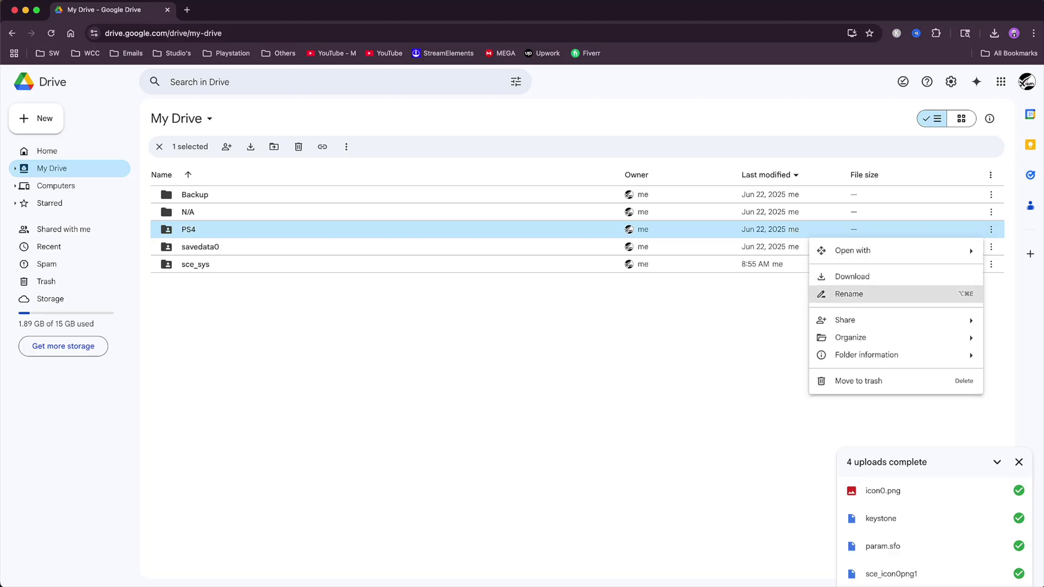
pyautogui.moveTo(848, 320)
pyautogui.click(679, 341)
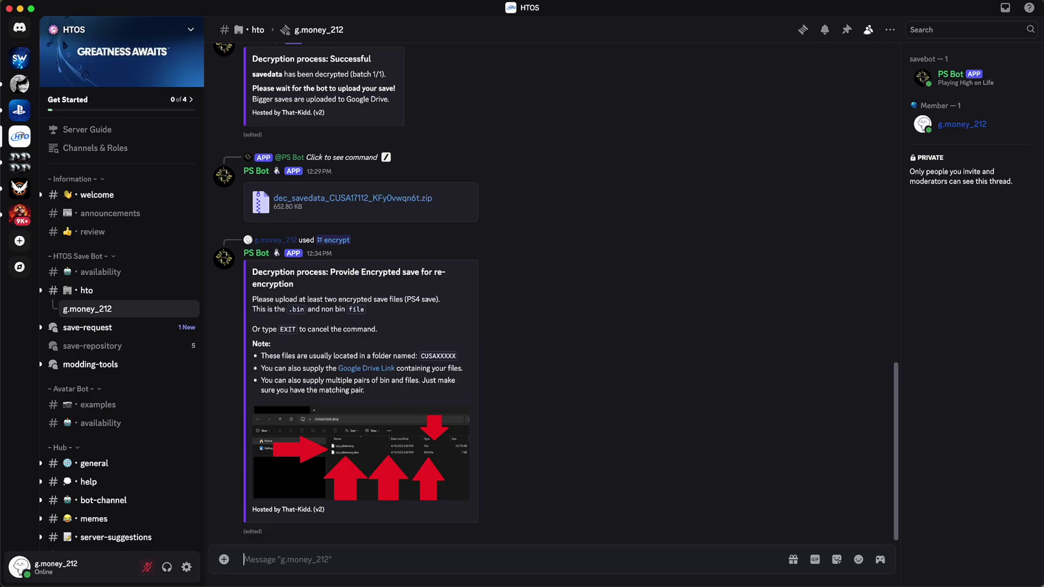
pyautogui.rightClick(302, 559)
pyautogui.click(326, 543)
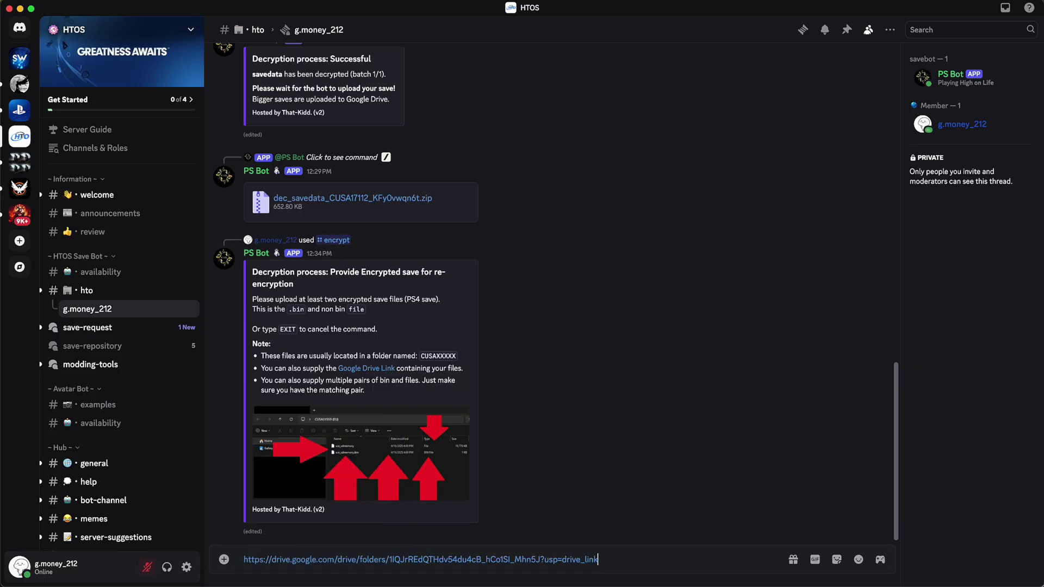
pyautogui.press('Return')
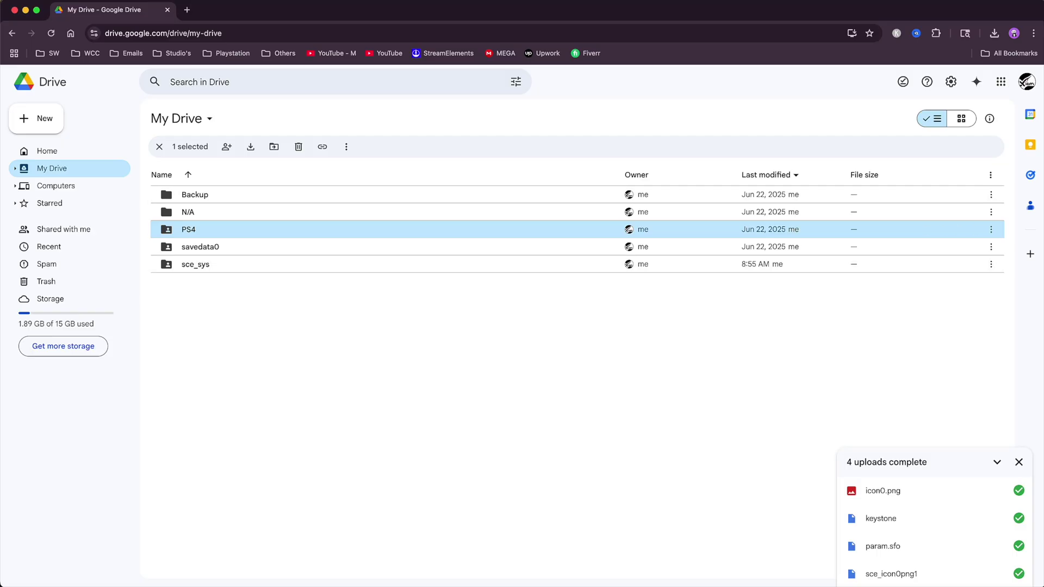
# Step: Copy the share link of Drive's savedata0 folder and send it to PS Bot in the Discord thread
pyautogui.click(991, 246)
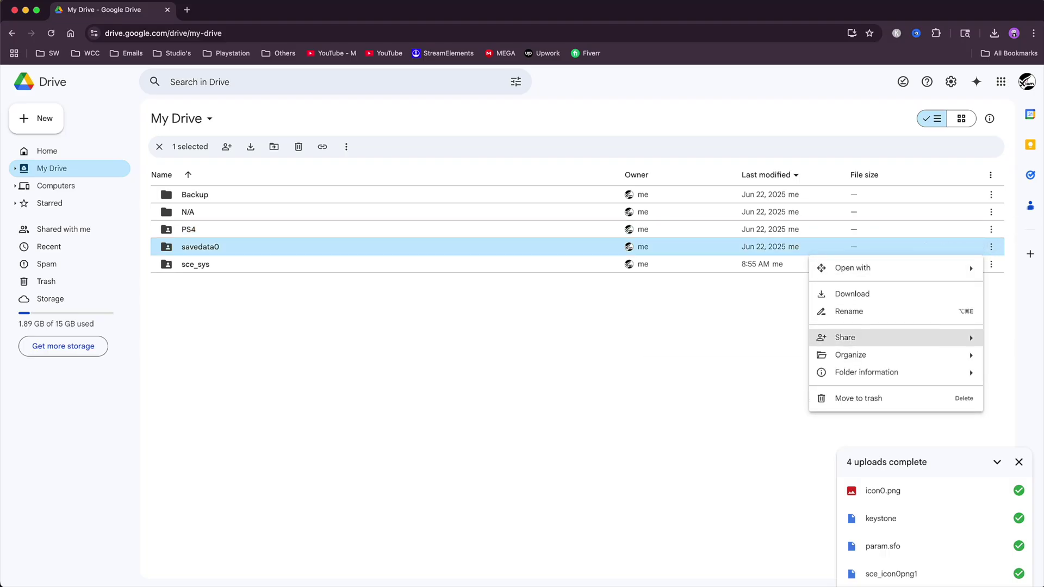
pyautogui.moveTo(870, 337)
pyautogui.click(679, 363)
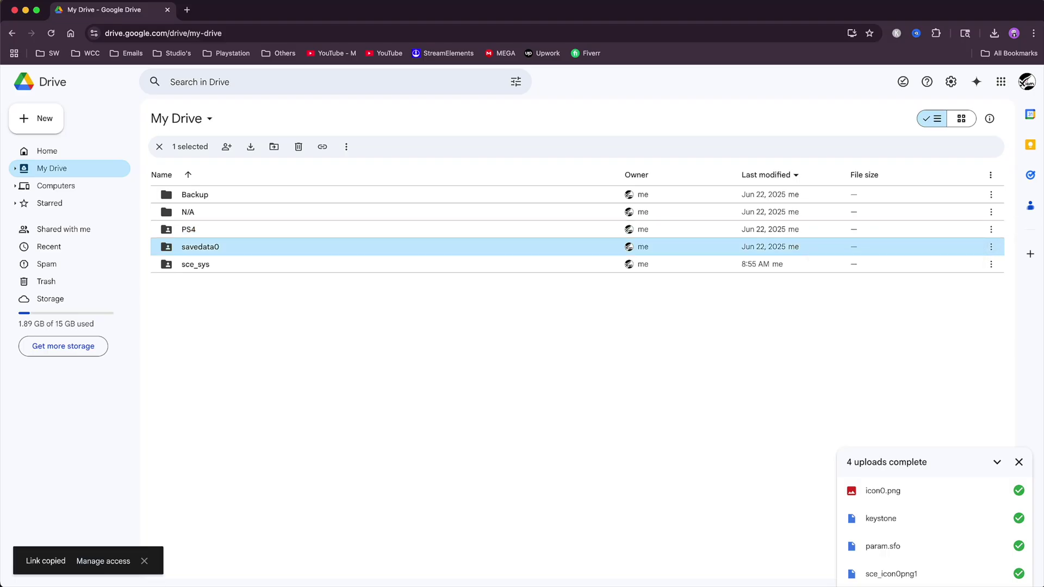
pyautogui.press('super+Tab')
pyautogui.rightClick(304, 559)
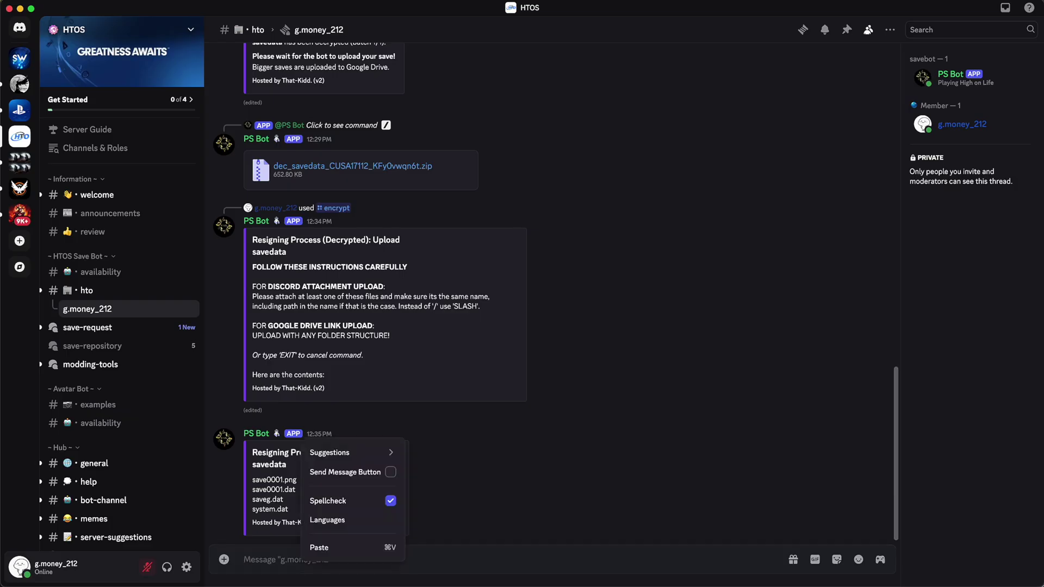
pyautogui.click(321, 548)
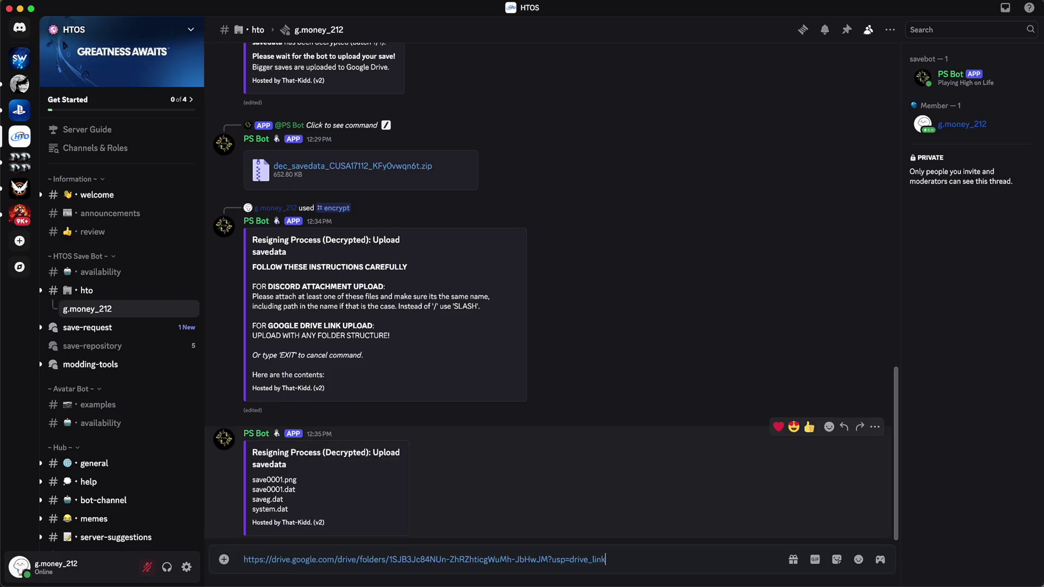
pyautogui.press('Return')
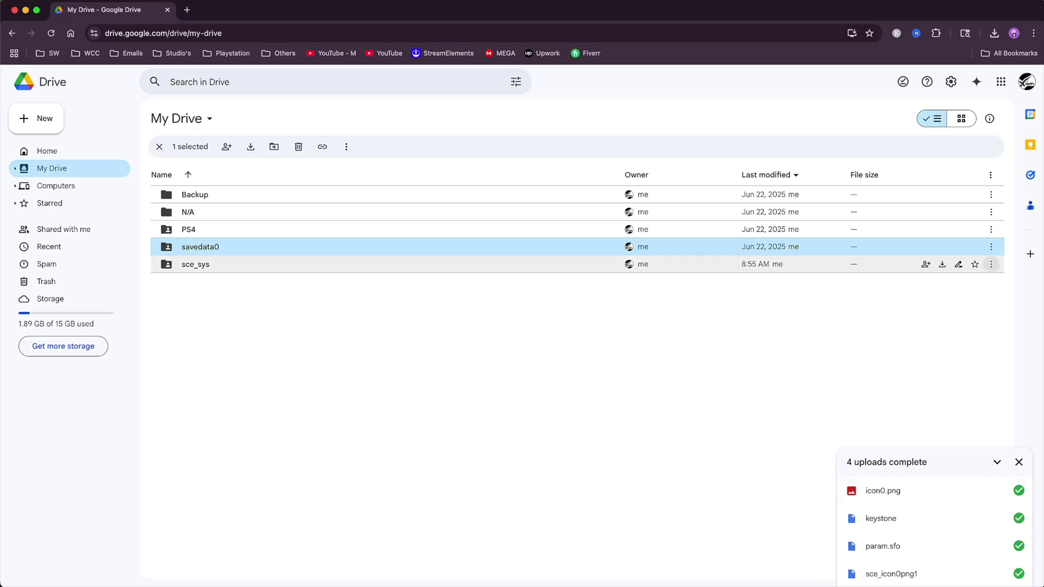
# Step: Copy the share link of Drive's sce_sys folder and send it to PS Bot in Discord for the sce_sys contents
pyautogui.click(990, 264)
pyautogui.moveTo(848, 354)
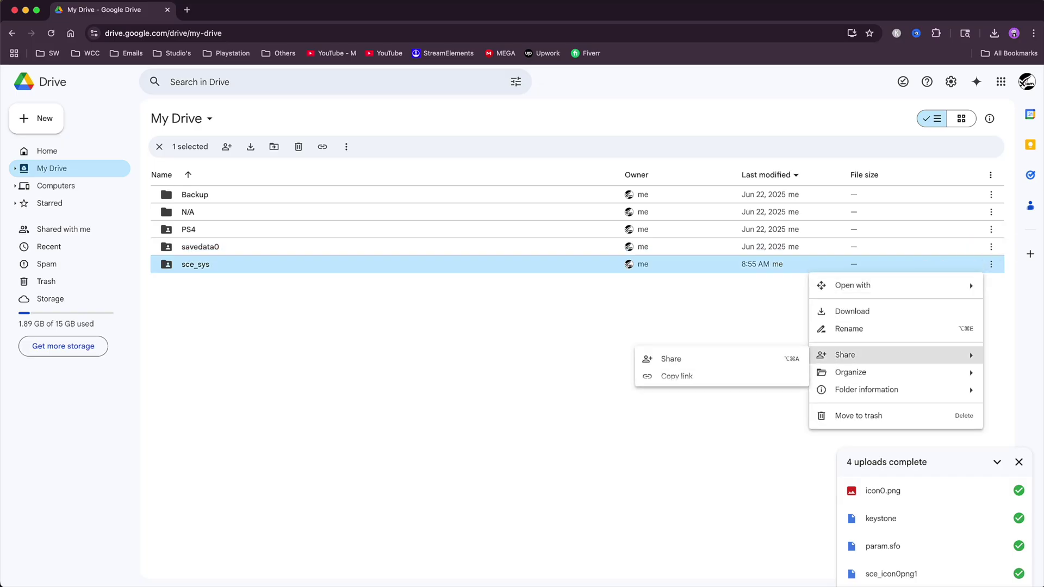
pyautogui.click(677, 376)
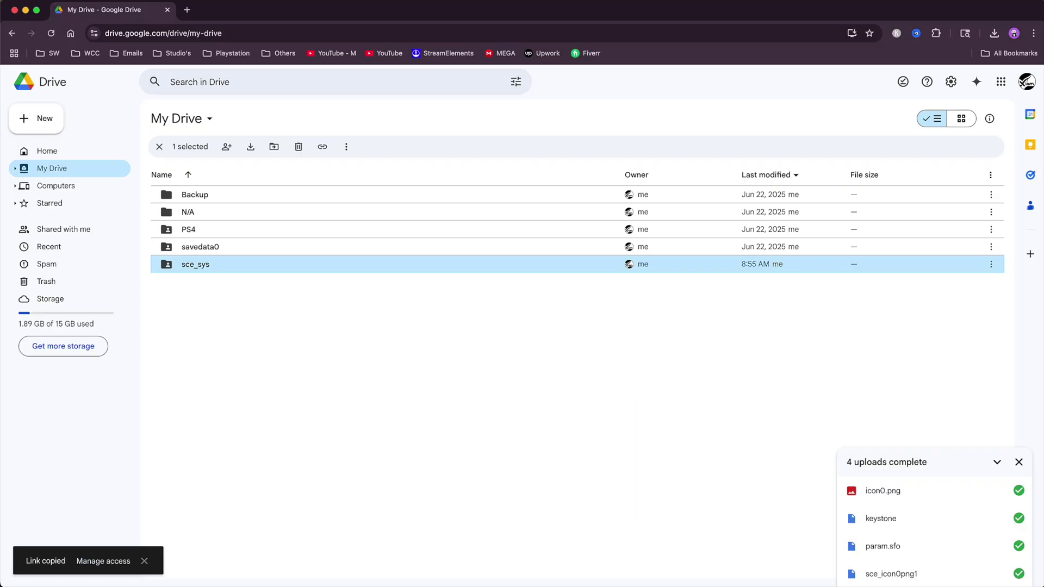
pyautogui.press('super+Tab')
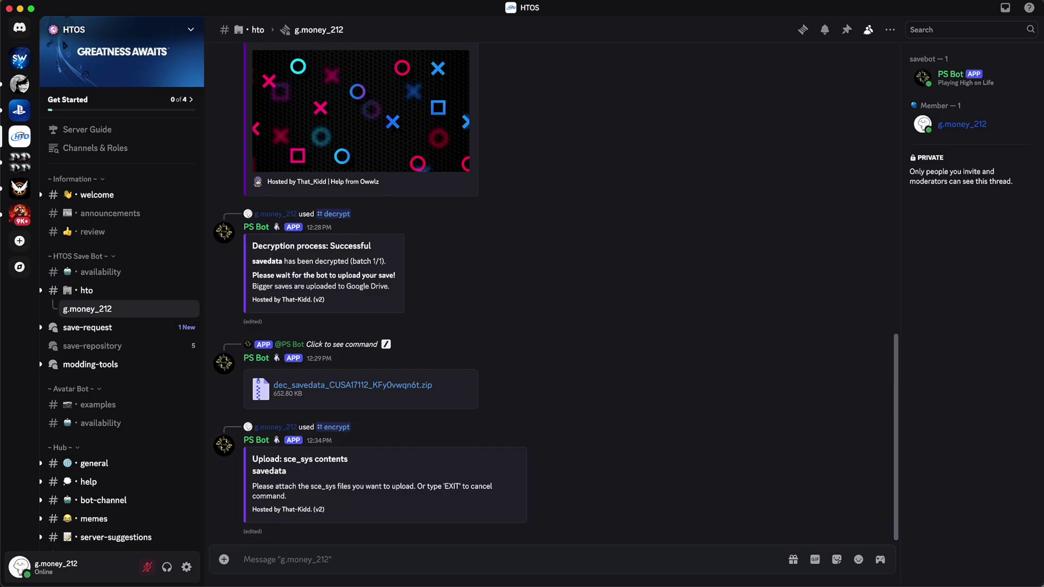
pyautogui.rightClick(302, 560)
pyautogui.click(319, 546)
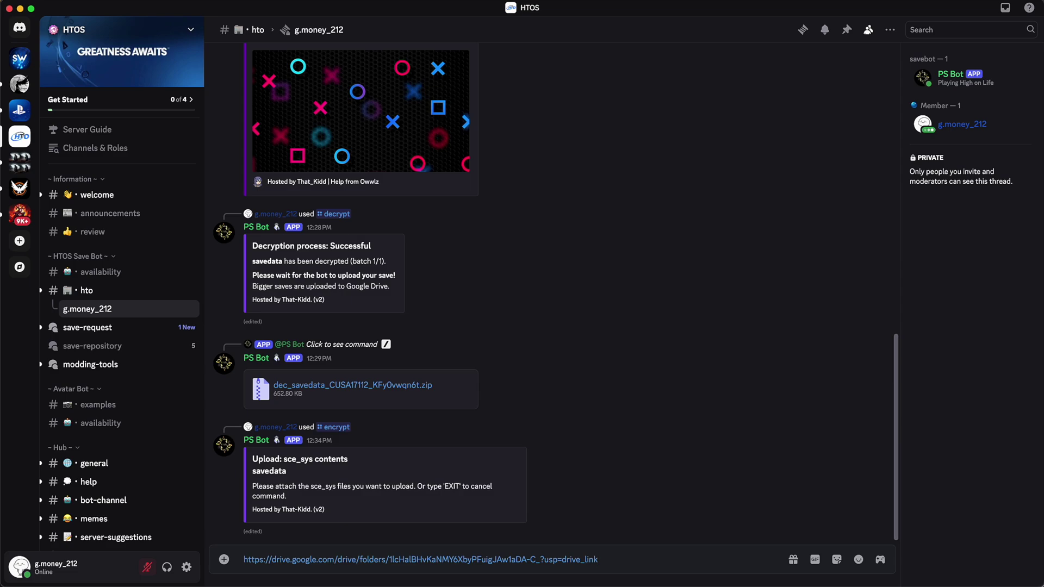
pyautogui.press('Return')
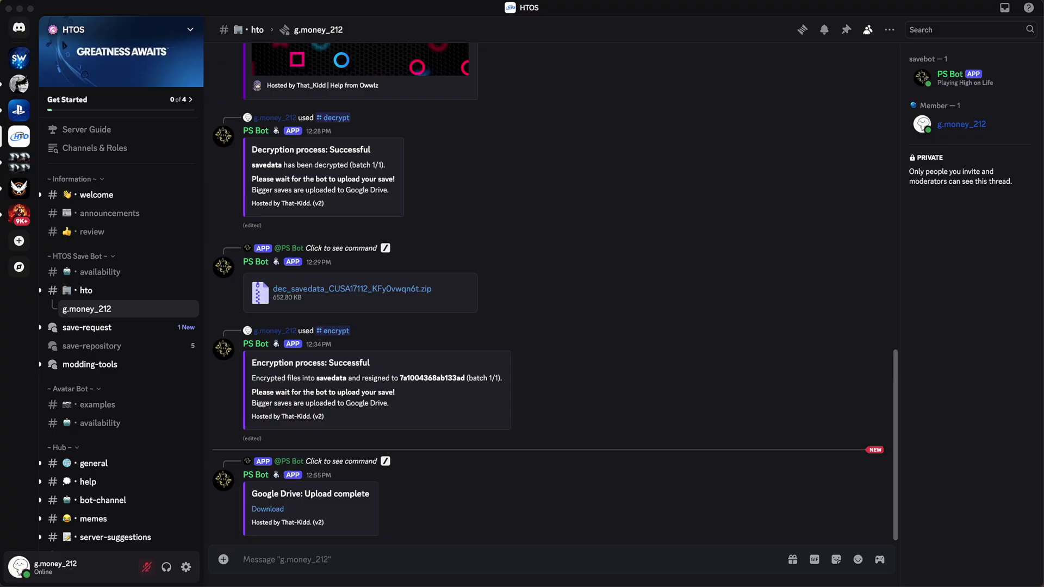
# Step: Visit PS Bot's Google Drive download link for the encrypted save, and extract PS4_YC68x26WCg_1.zip in the Downloads folder
pyautogui.click(267, 509)
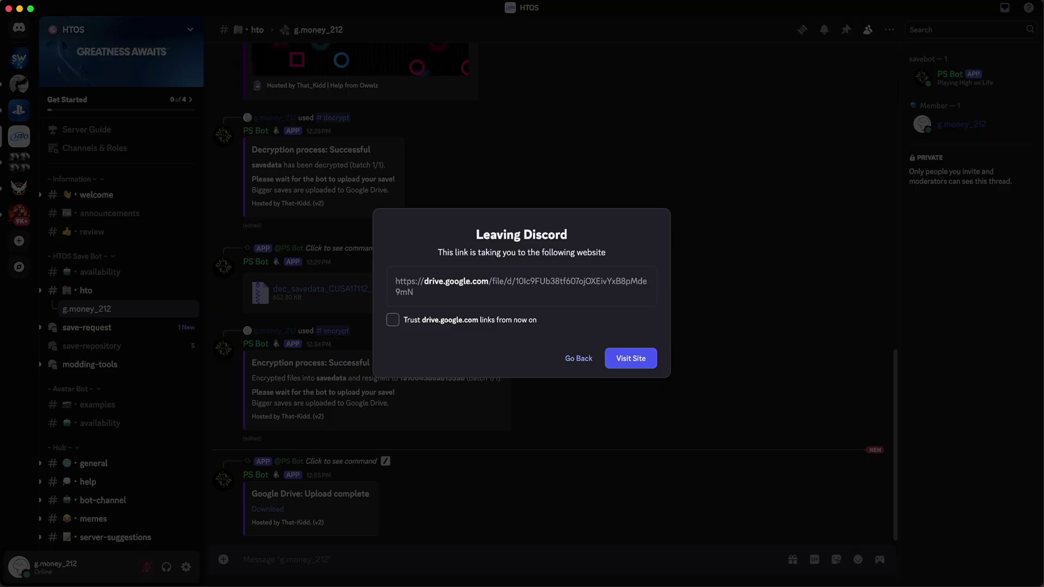
pyautogui.press('Return')
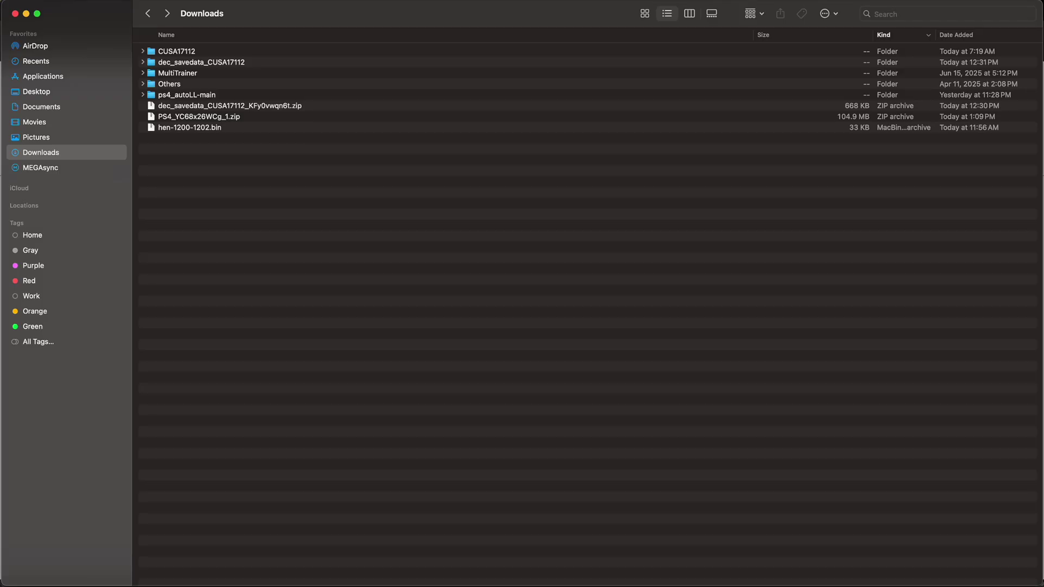
pyautogui.click(199, 117)
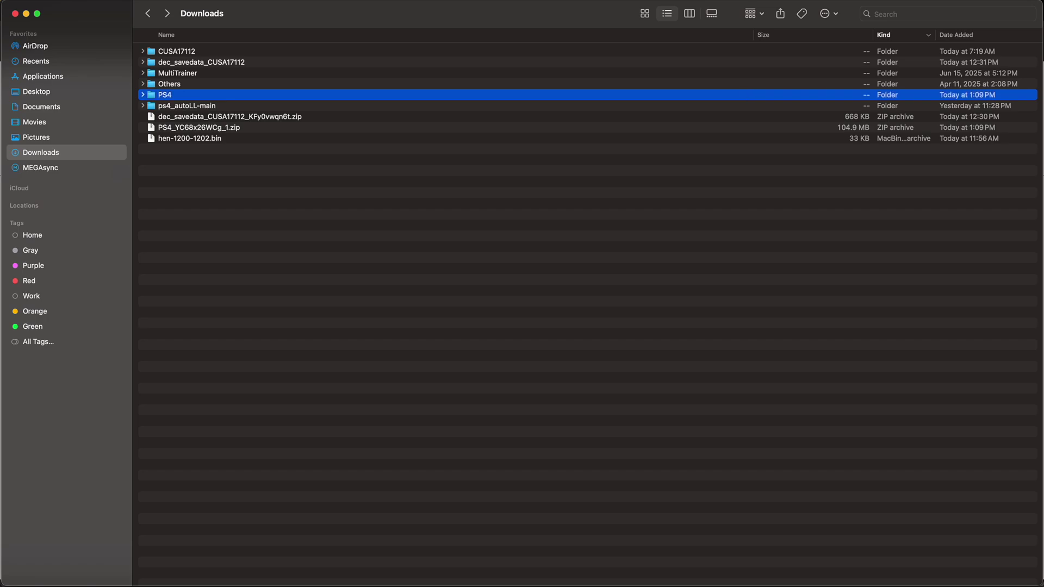
# Step: Copy savedata and savedata.bin from the CUSA17112 folder under the account ID folder in the extracted PS4/SAVEDATA
pyautogui.press('super+Down')
pyautogui.press('Down')
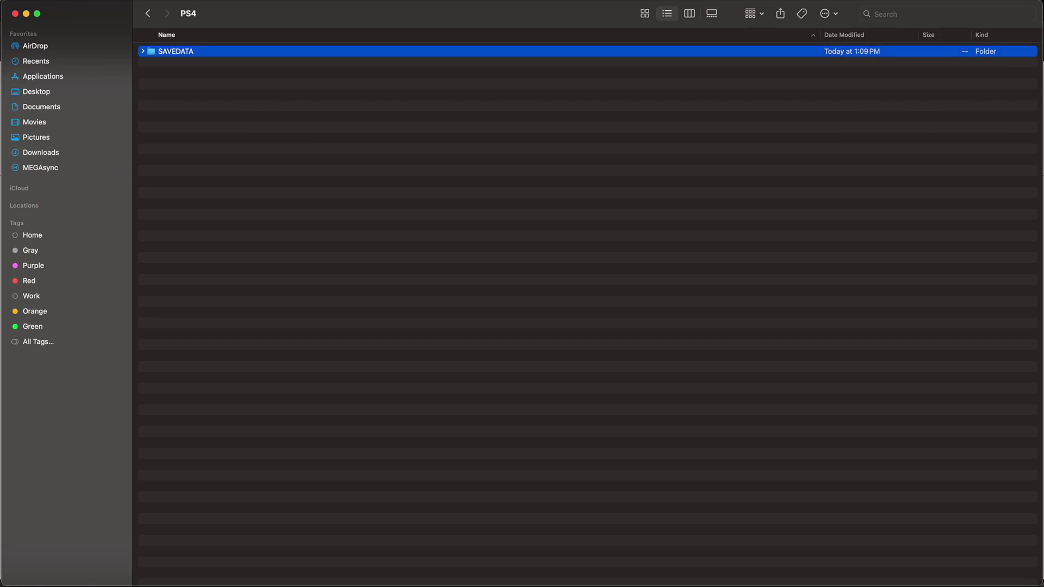
pyautogui.press('super+Down')
pyautogui.press('Down')
pyautogui.press('super+Down')
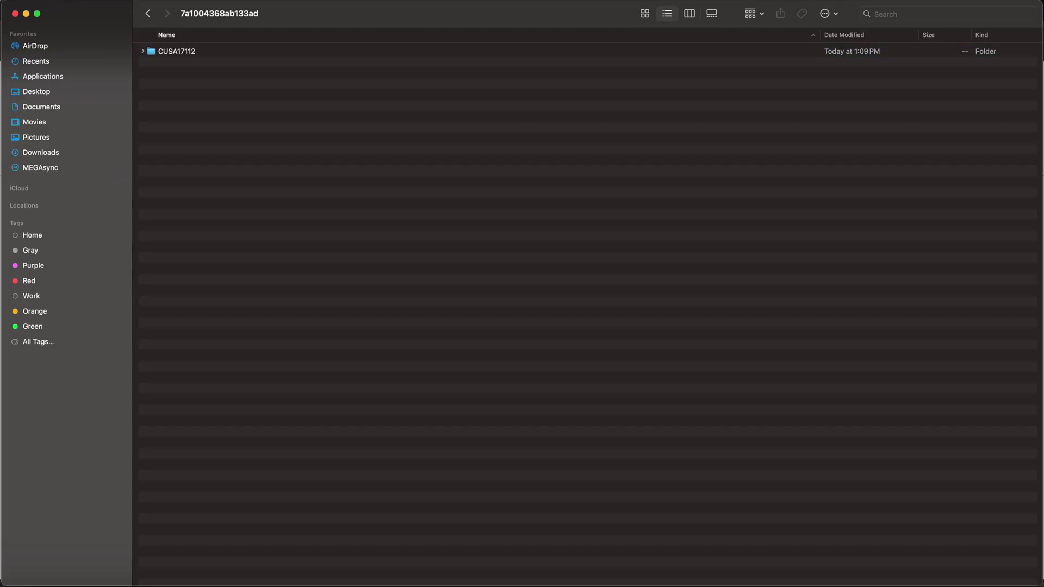
pyautogui.press('Down')
pyautogui.press('super+Down')
pyautogui.press('super+a')
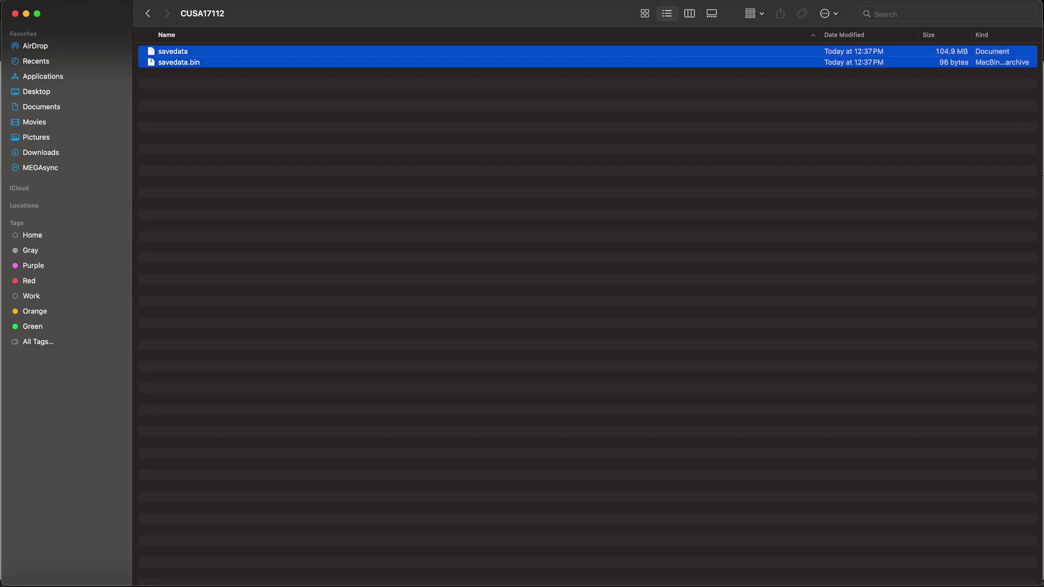
pyautogui.rightClick(185, 49)
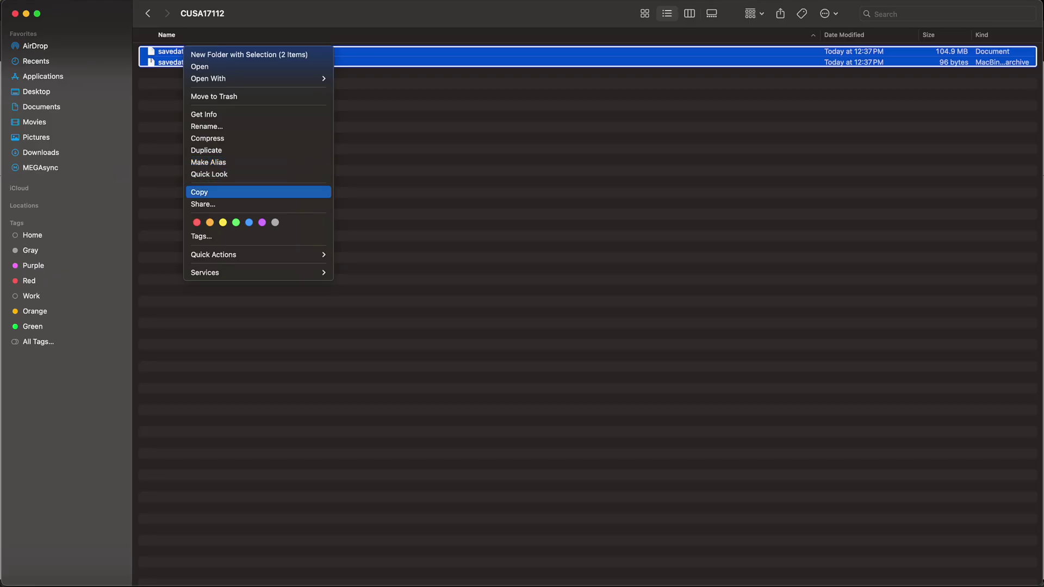
pyautogui.click(199, 192)
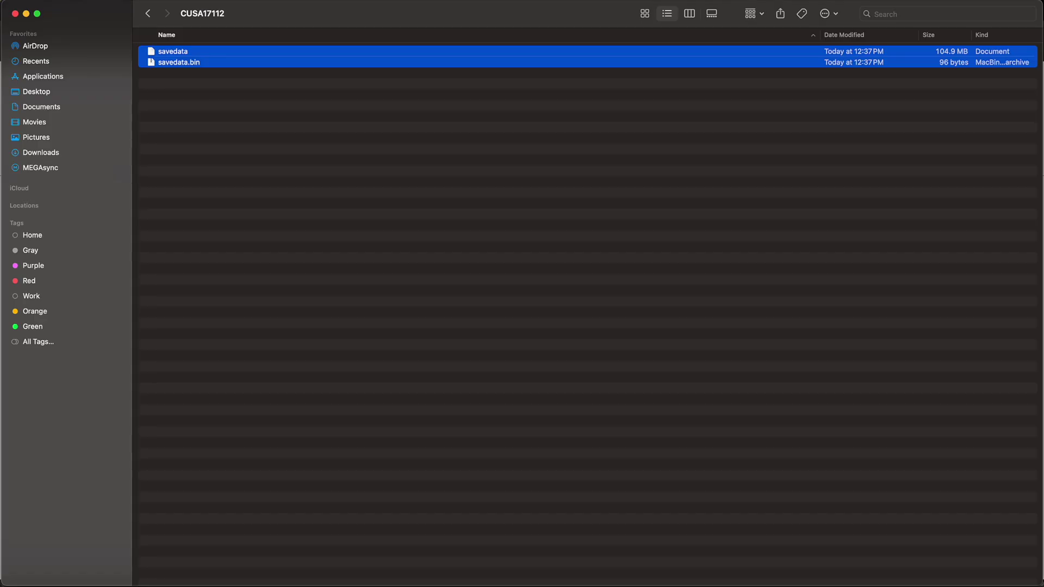
# Step: On the TEST drive, open the CUSA17112 folder under the matching account ID folder in PS4/SAVEDATA
pyautogui.press('super+grave')
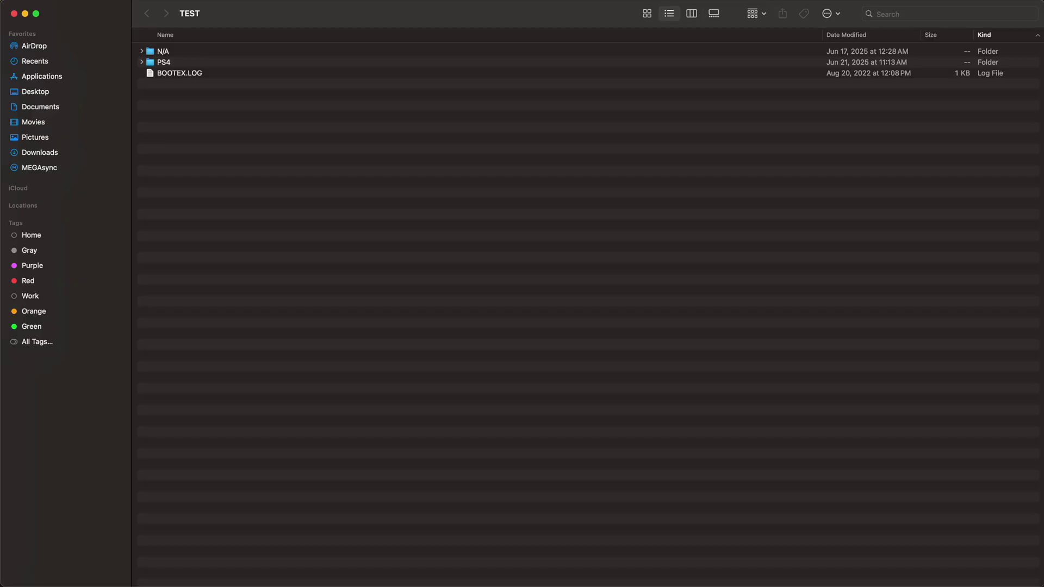
pyautogui.press('p')
pyautogui.press('super+Down')
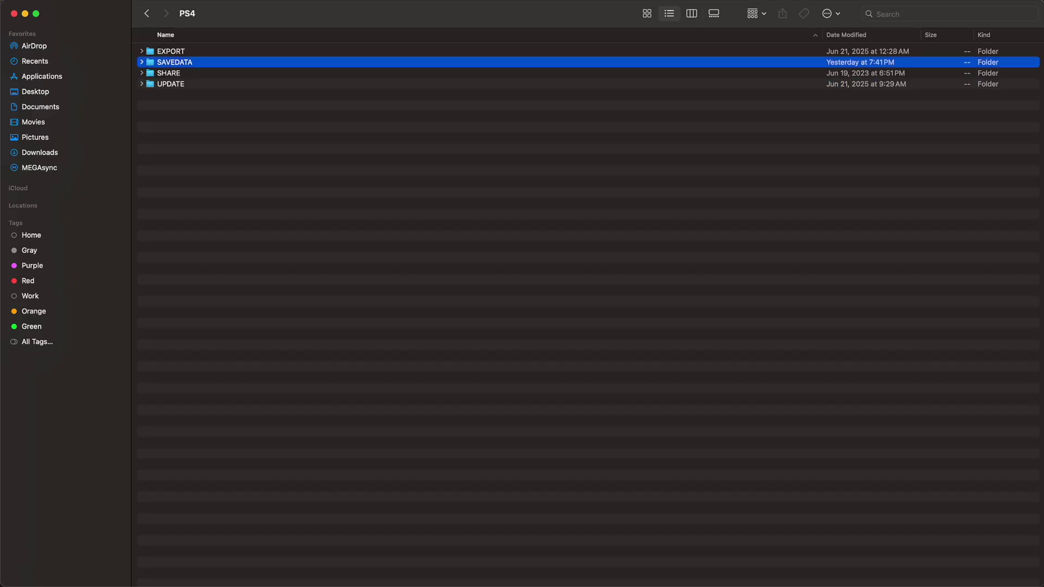
pyautogui.press('s')
pyautogui.press('super+Down')
pyautogui.press('7')
pyautogui.press('super+Down')
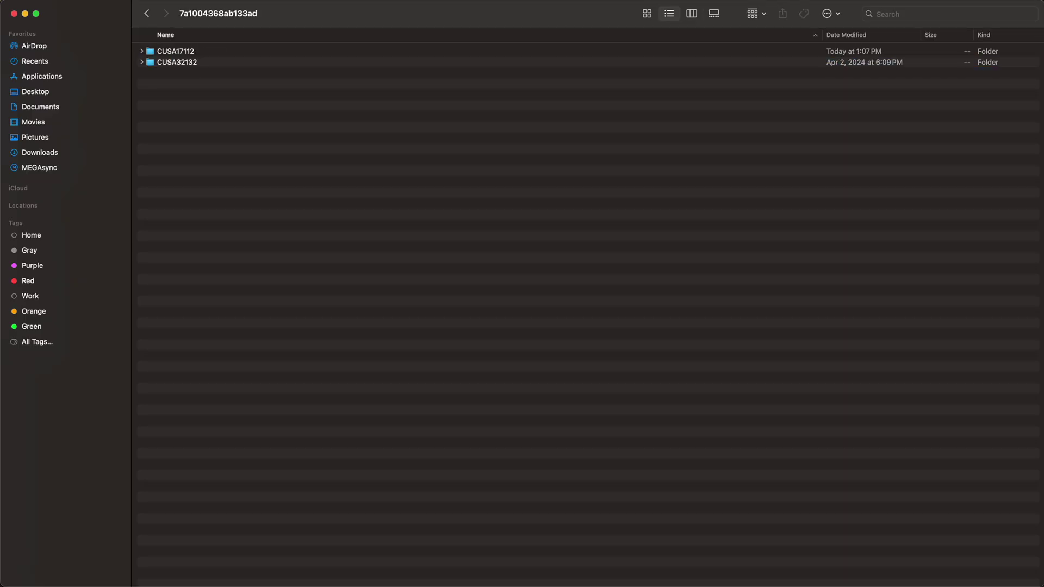
pyautogui.press('c')
pyautogui.press('super+Down')
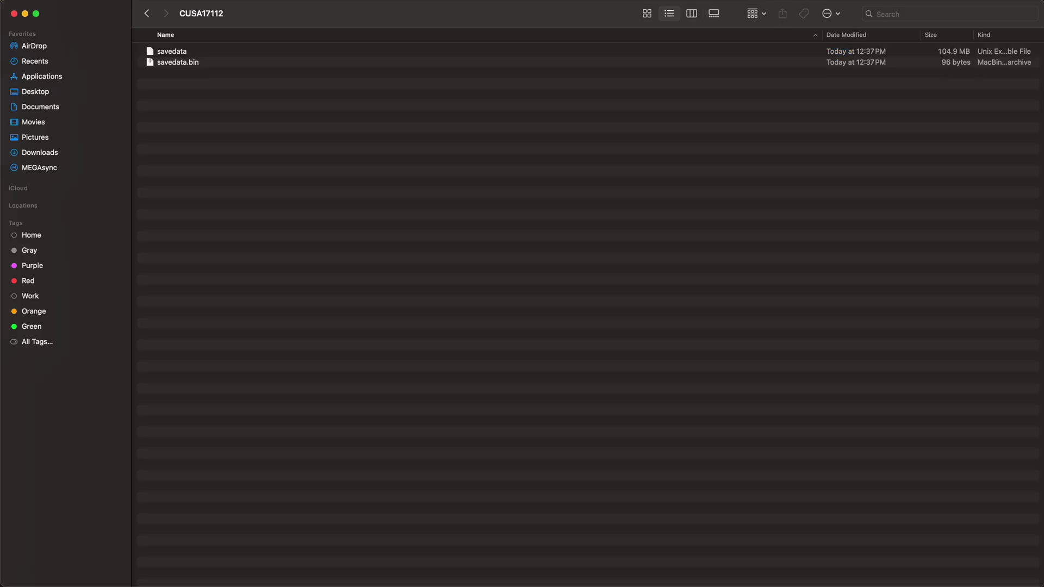
# Step: Paste the two copied save files into the TEST drive's CUSA17112 folder, replacing the existing savedata and savedata.bin
pyautogui.rightClick(203, 106)
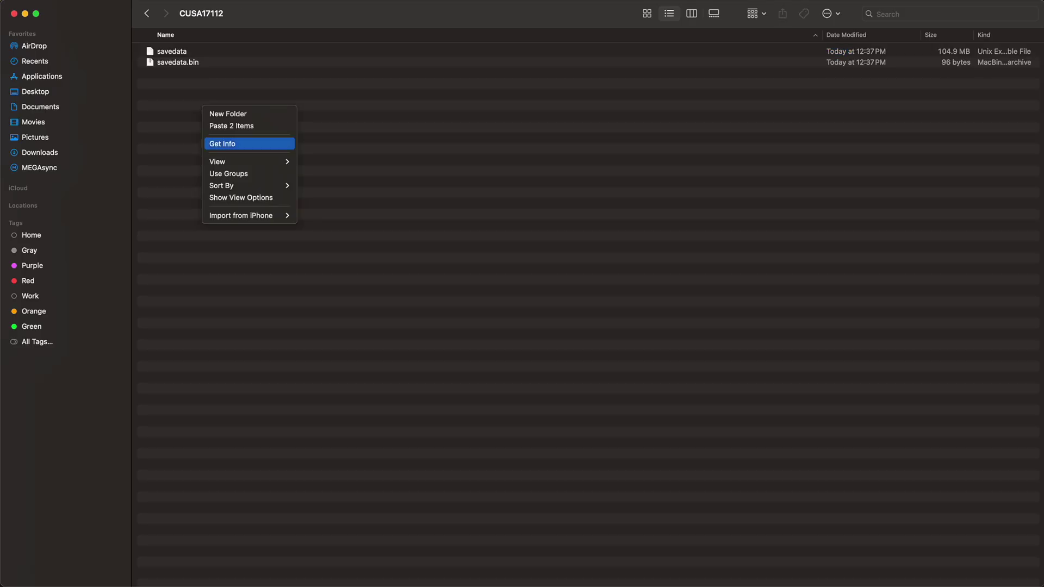
pyautogui.click(231, 125)
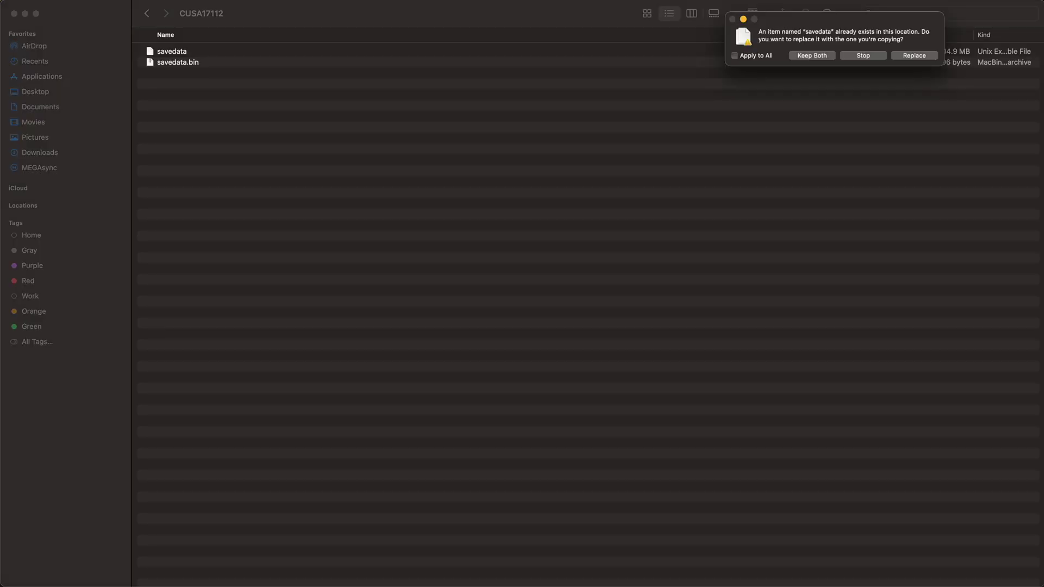
pyautogui.press('Return')
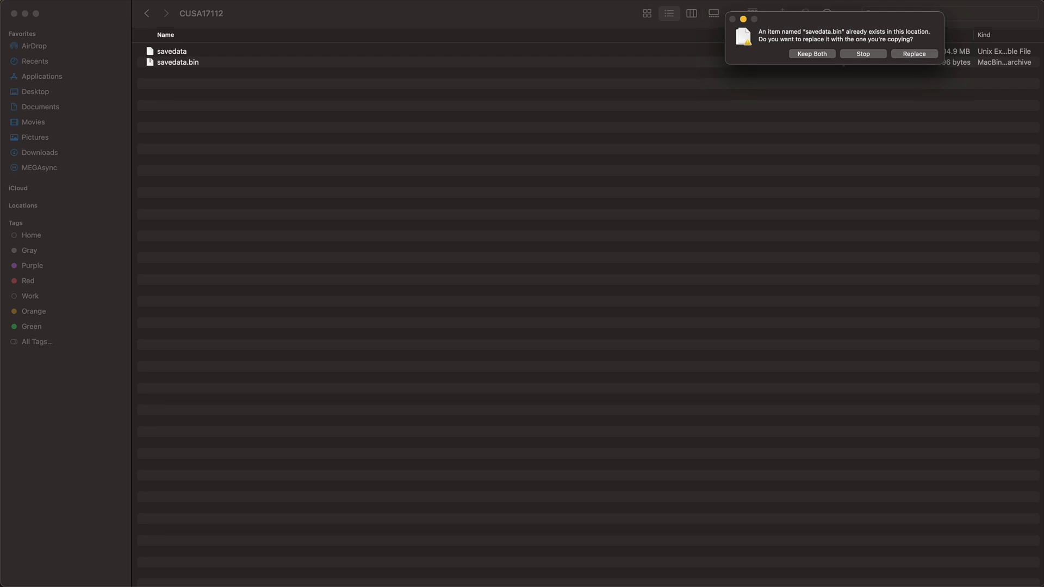
pyautogui.press('Return')
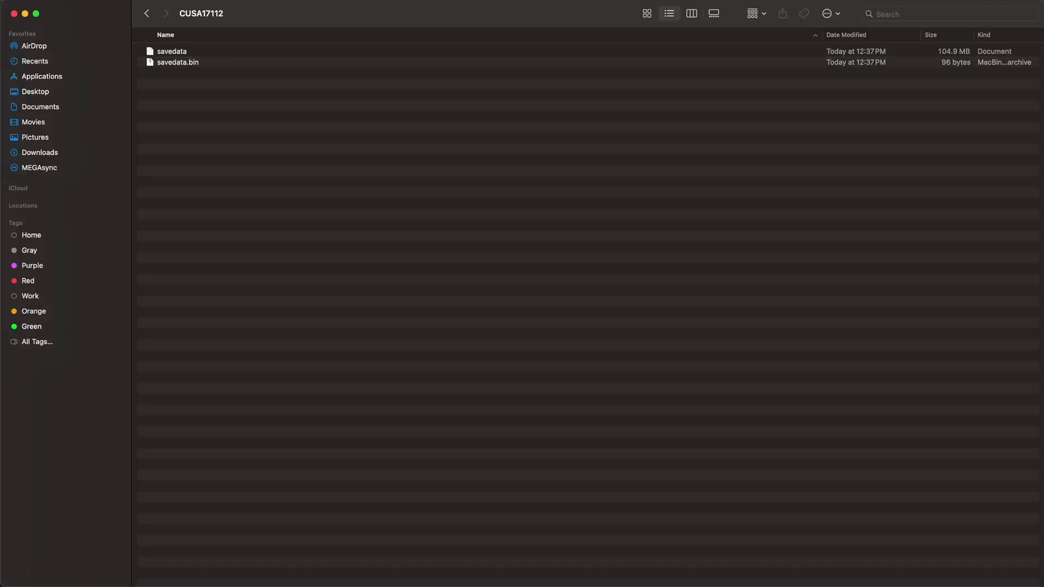
# Step: Copy hen-1200-1202.bin from the Downloads folder into the root of the TEST drive
pyautogui.click(147, 13)
pyautogui.click(146, 13)
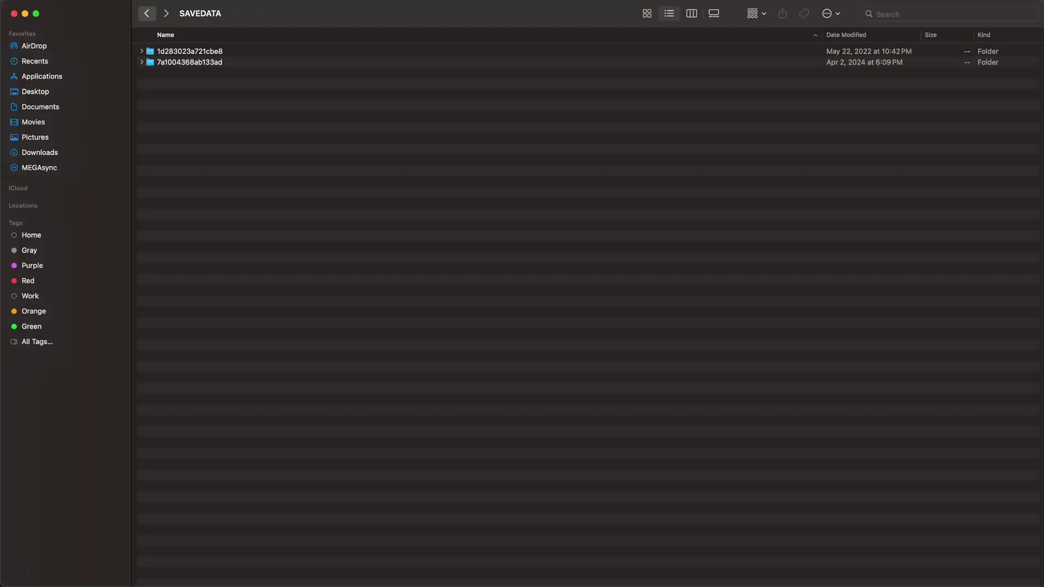
pyautogui.click(147, 13)
pyautogui.click(146, 13)
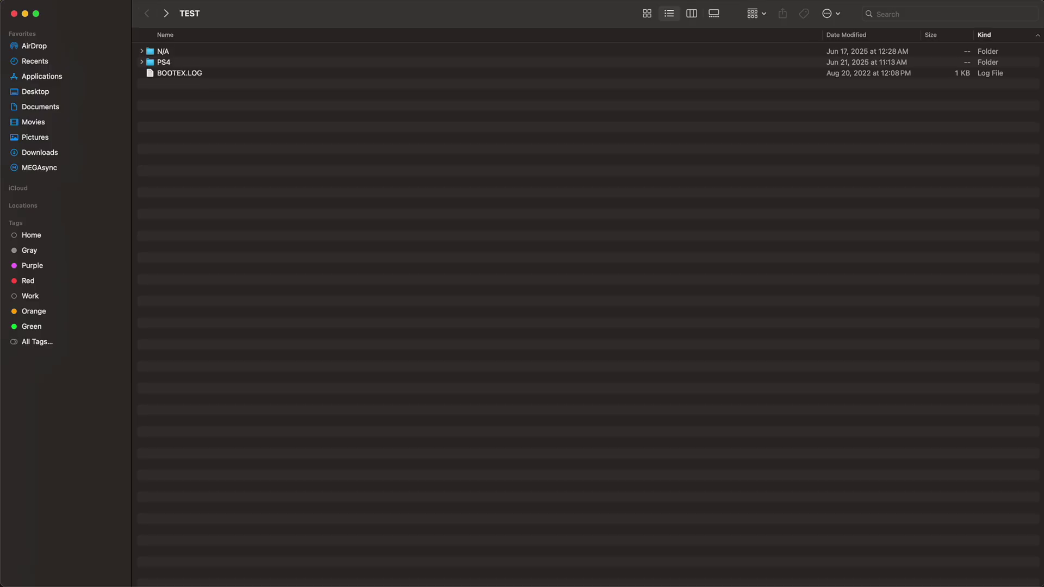
pyautogui.press('super+m')
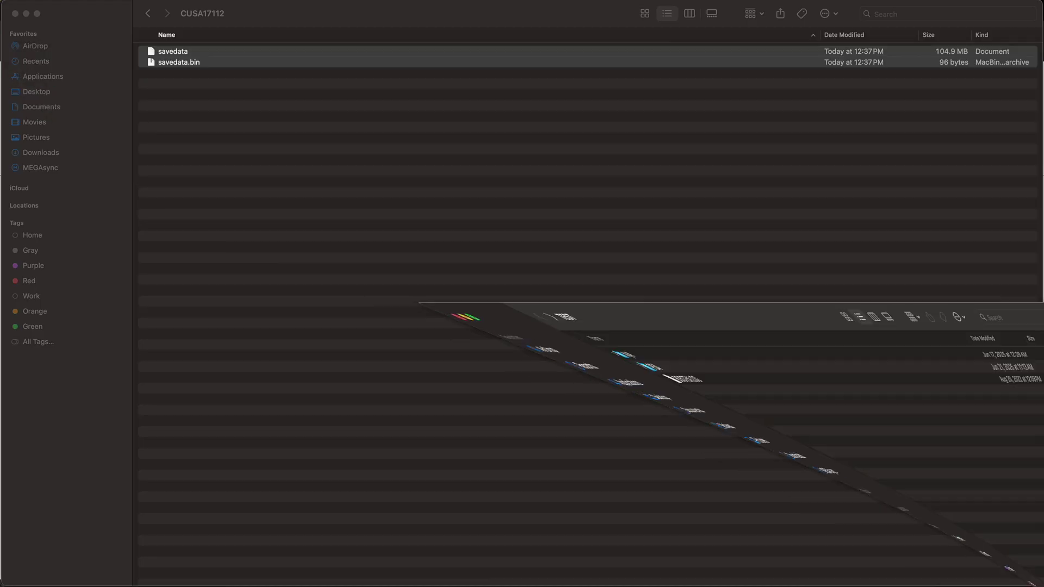
pyautogui.press('super+alt+l')
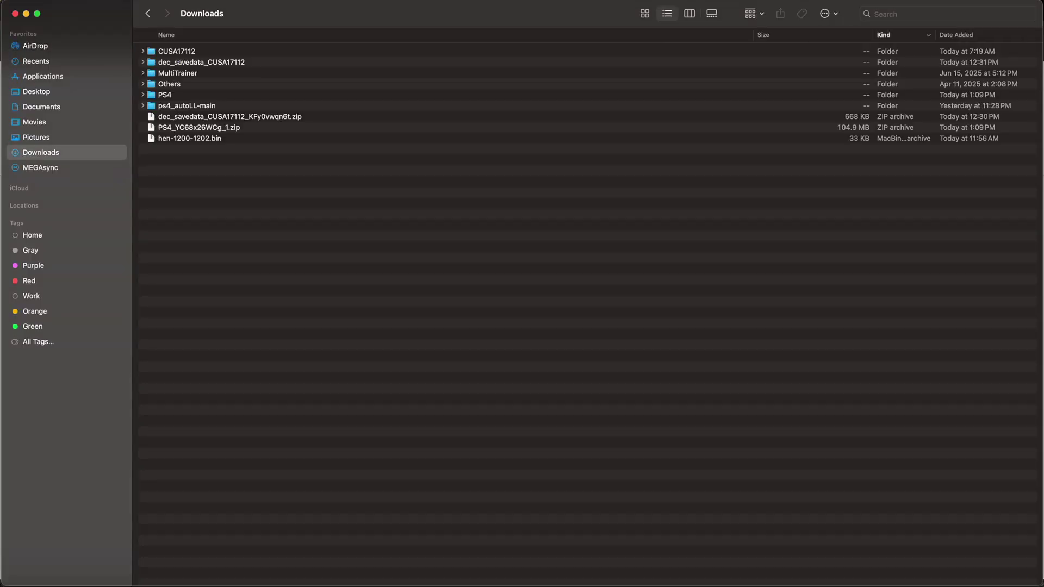
pyautogui.click(182, 138)
pyautogui.rightClick(182, 138)
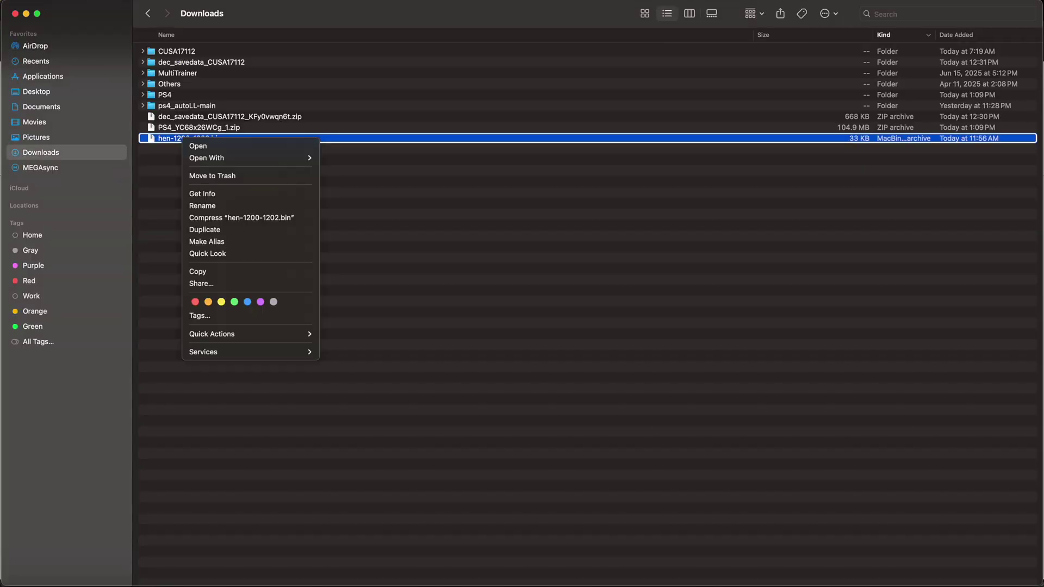
pyautogui.click(201, 272)
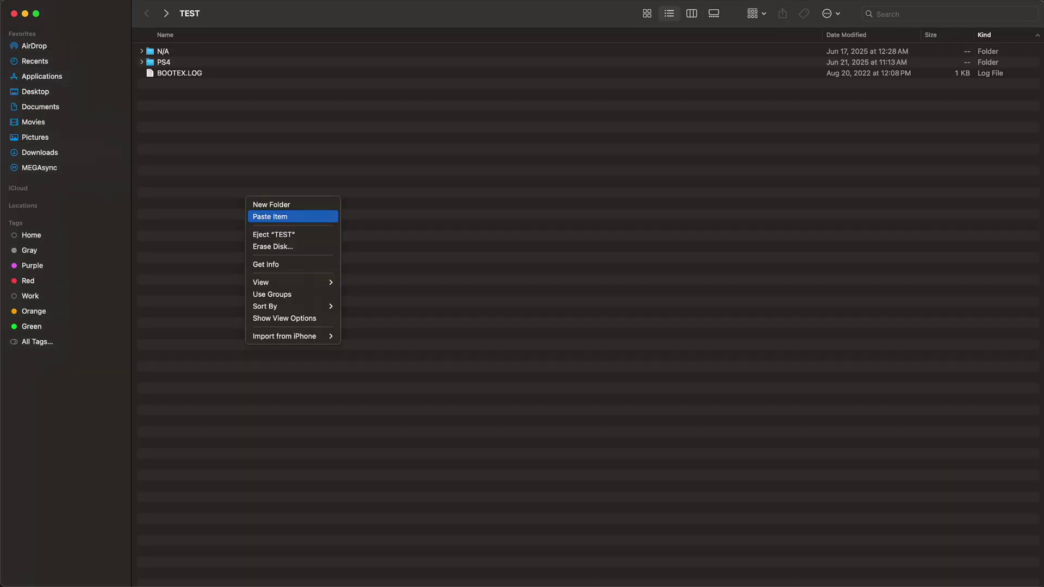
pyautogui.click(255, 216)
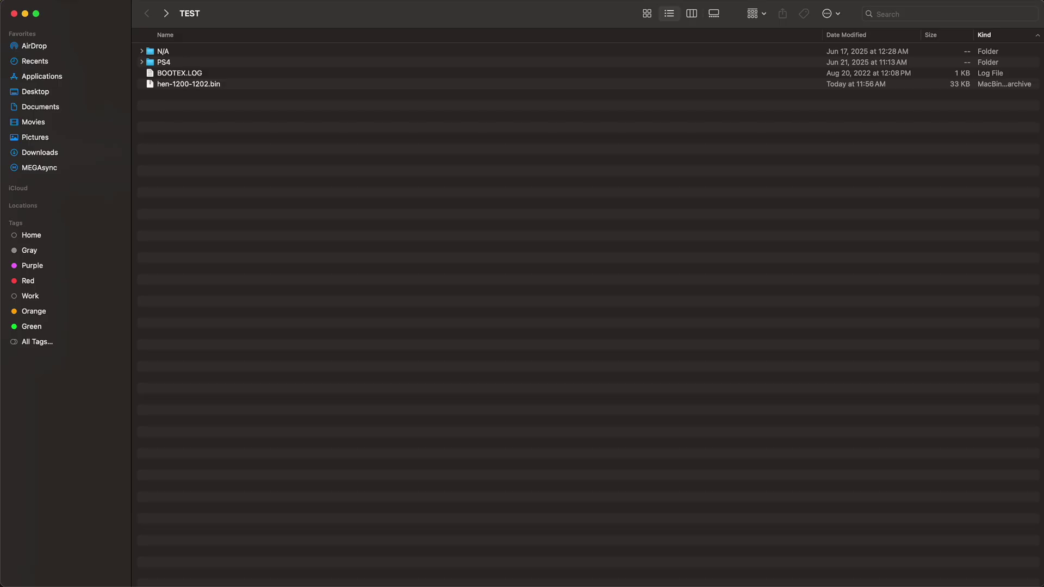
# Step: Rename hen-1200-1202.bin on the TEST drive to payload.bin
pyautogui.rightClick(175, 84)
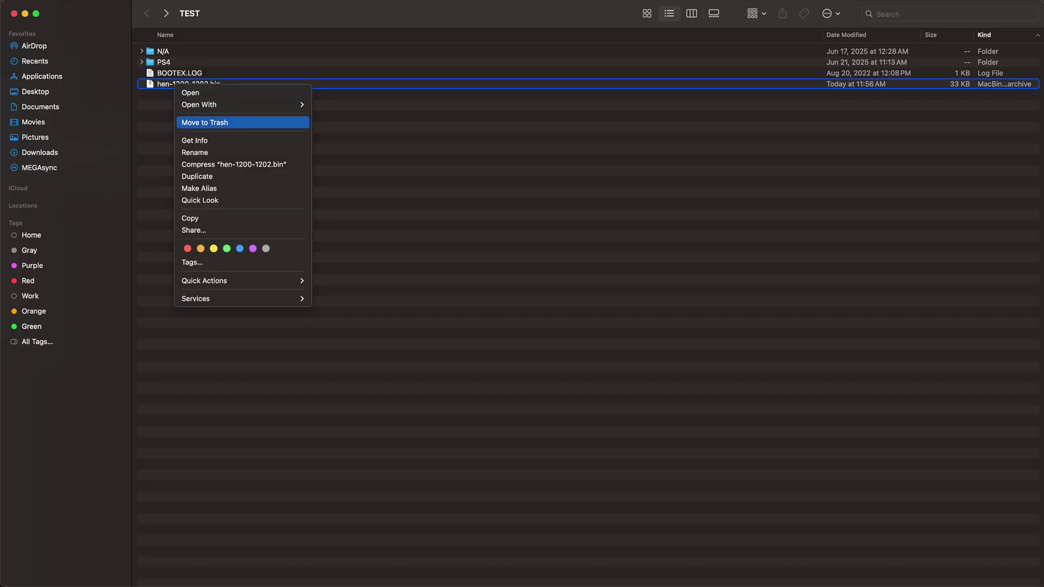
pyautogui.press('Return')
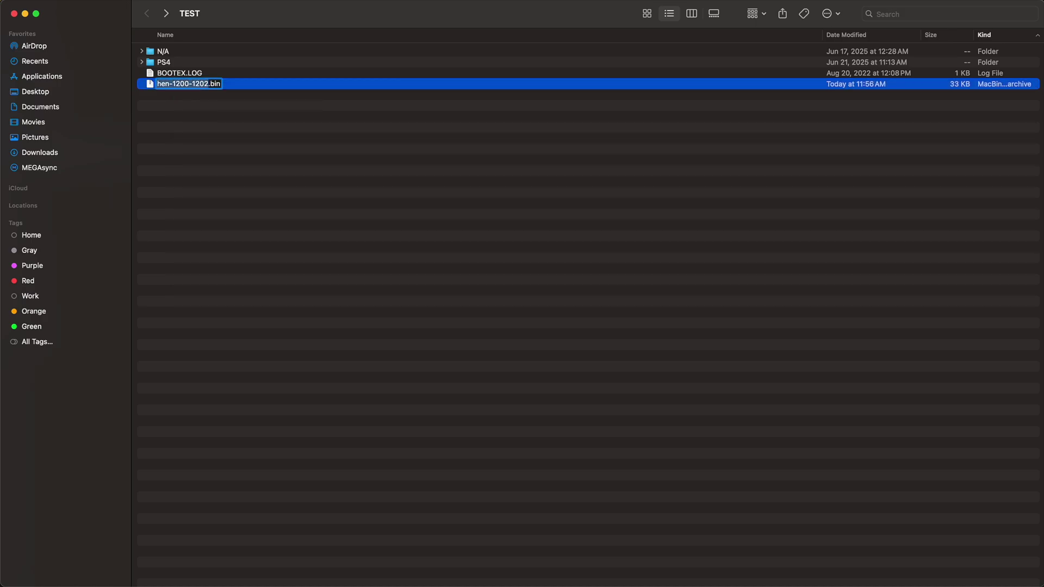
pyautogui.write('payloa')
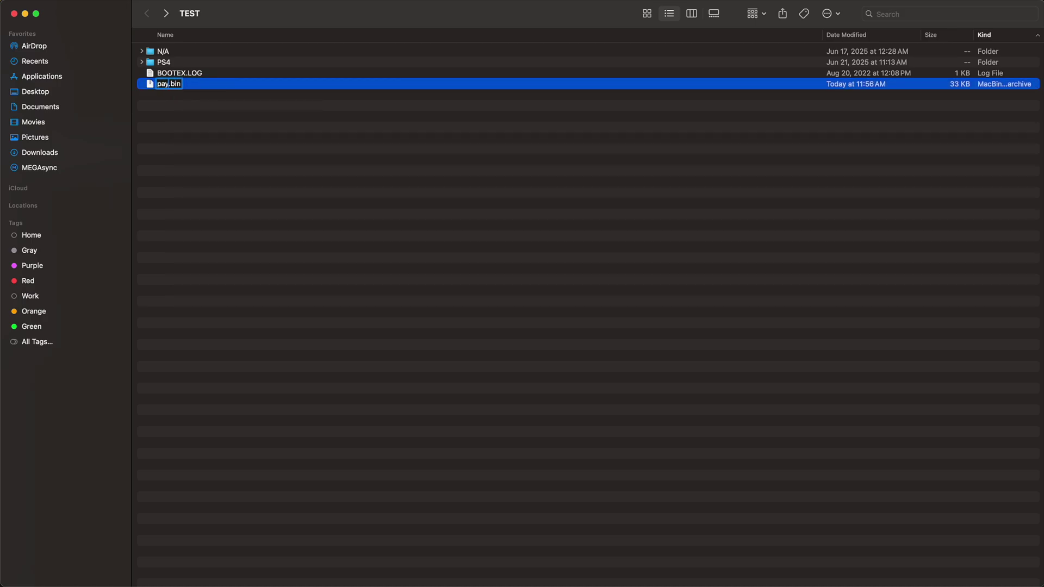
pyautogui.write('d')
pyautogui.press('Return')
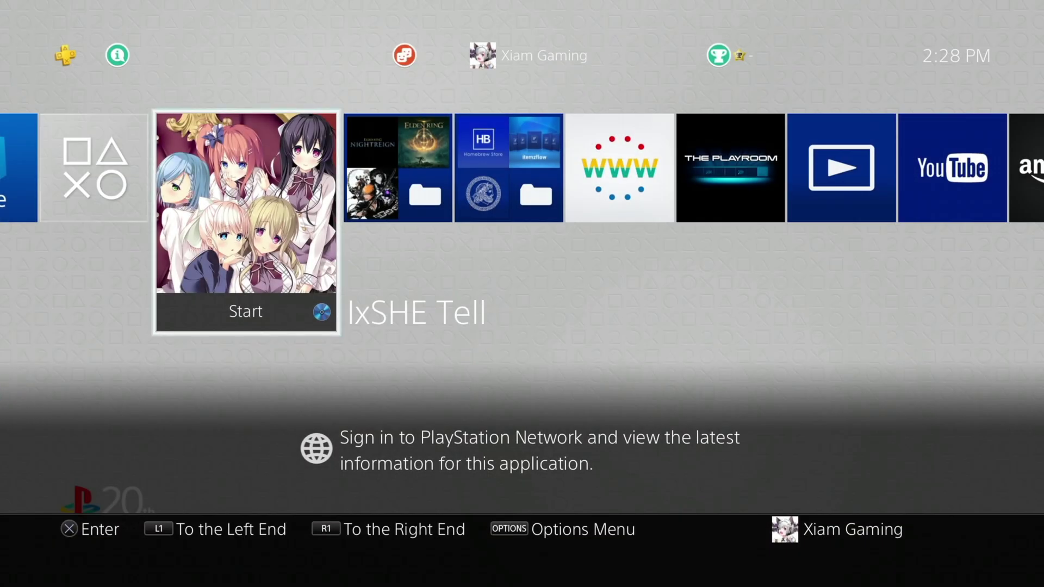
# Step: On the PS4, check the Connect to the Internet option in the Network settings
pyautogui.press('Up')
pyautogui.press('Return')
pyautogui.press('Down')
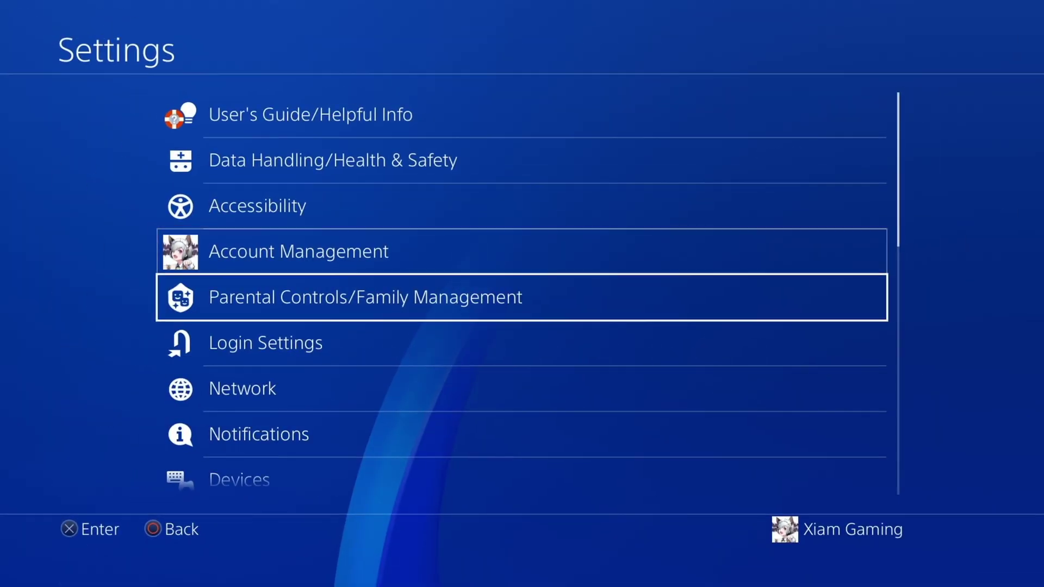
pyautogui.press('Down')
pyautogui.press('Down')
pyautogui.press('Return')
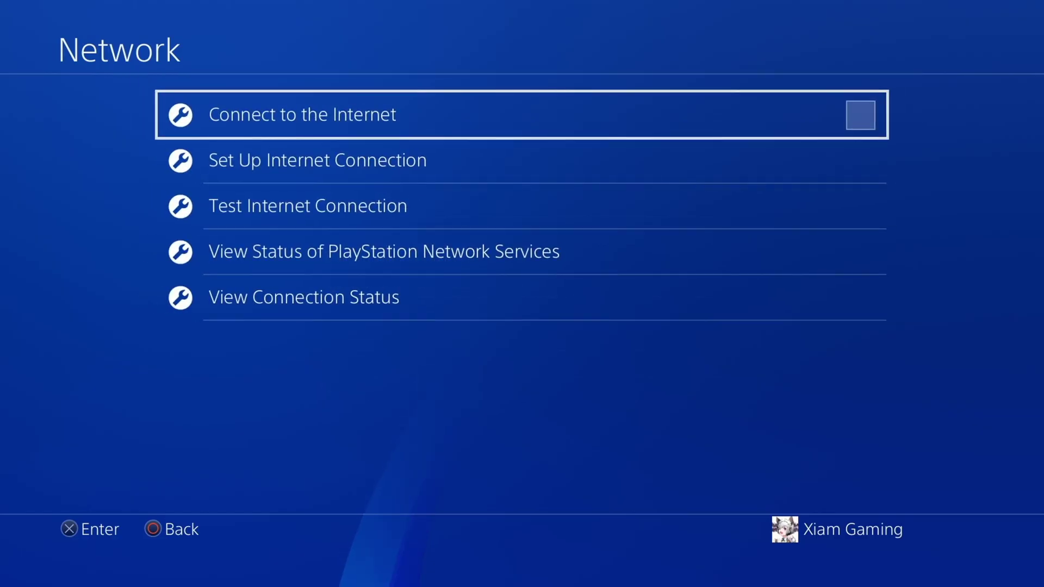
pyautogui.press('Escape')
# Step: In Application Saved Data Management, open Copy to System Storage for the saved data on the USB storage device
pyautogui.press('Down')
pyautogui.press('Down')
pyautogui.press('Down')
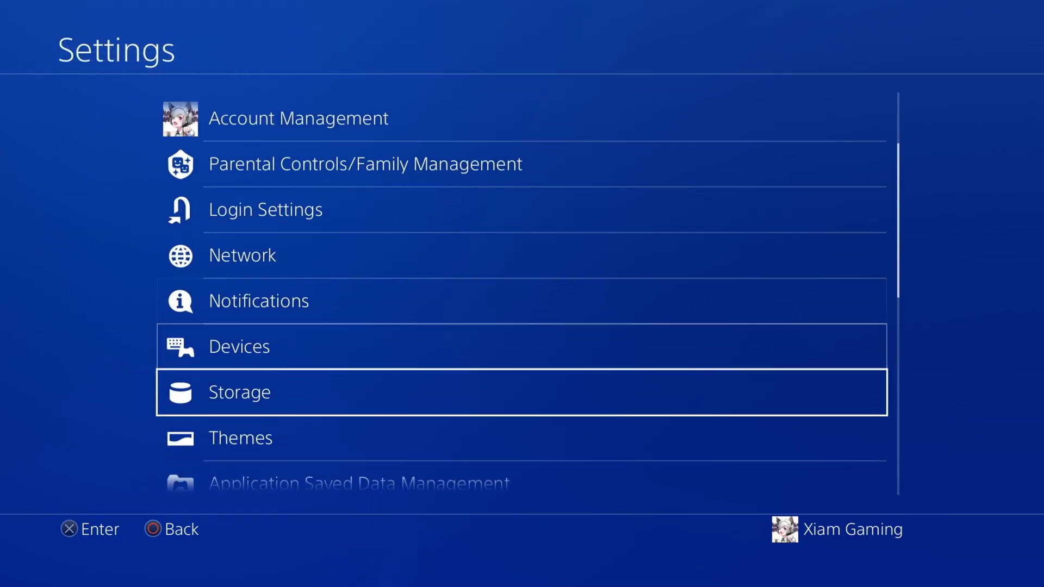
pyautogui.press('Down')
pyautogui.press('Down')
pyautogui.press('Return')
pyautogui.press('Down')
pyautogui.press('Down')
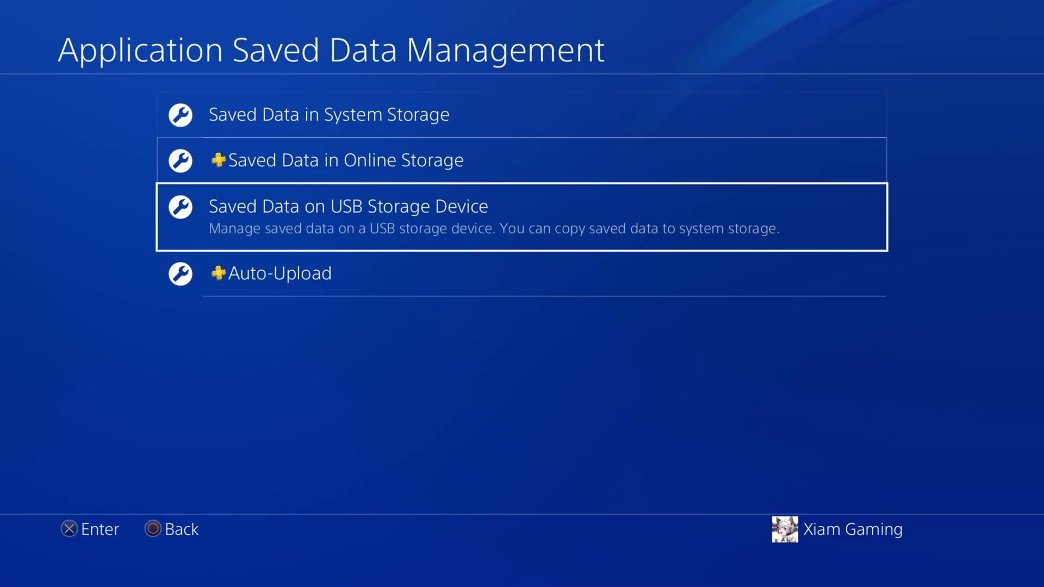
pyautogui.press('Return')
pyautogui.press('Return')
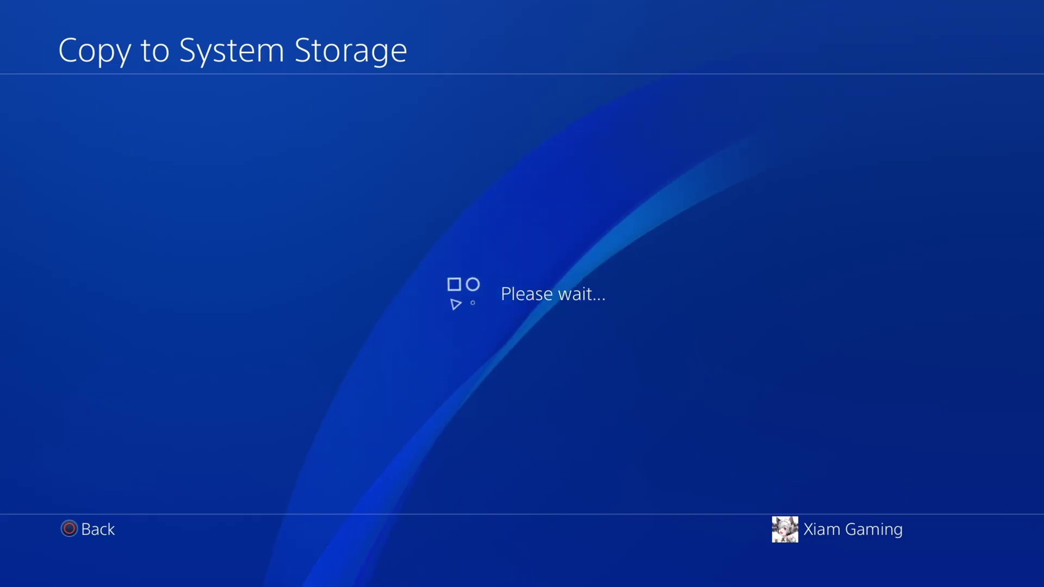
# Step: Copy the IxSHETell save from the USB storage device to system storage, overwriting the existing saved data and applying this to all
pyautogui.press('Return')
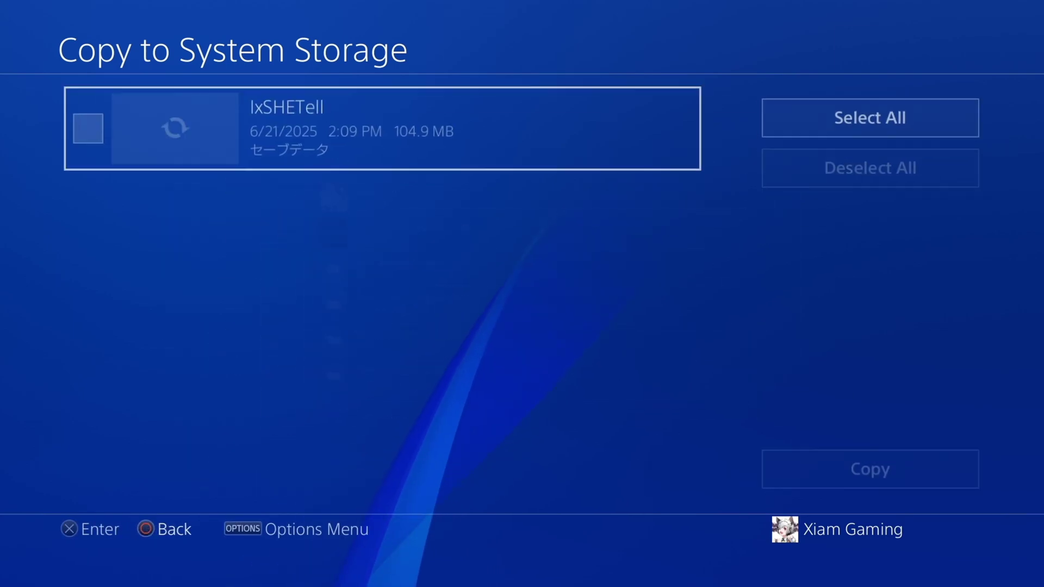
pyautogui.press('Return')
pyautogui.press('Right')
pyautogui.press('Return')
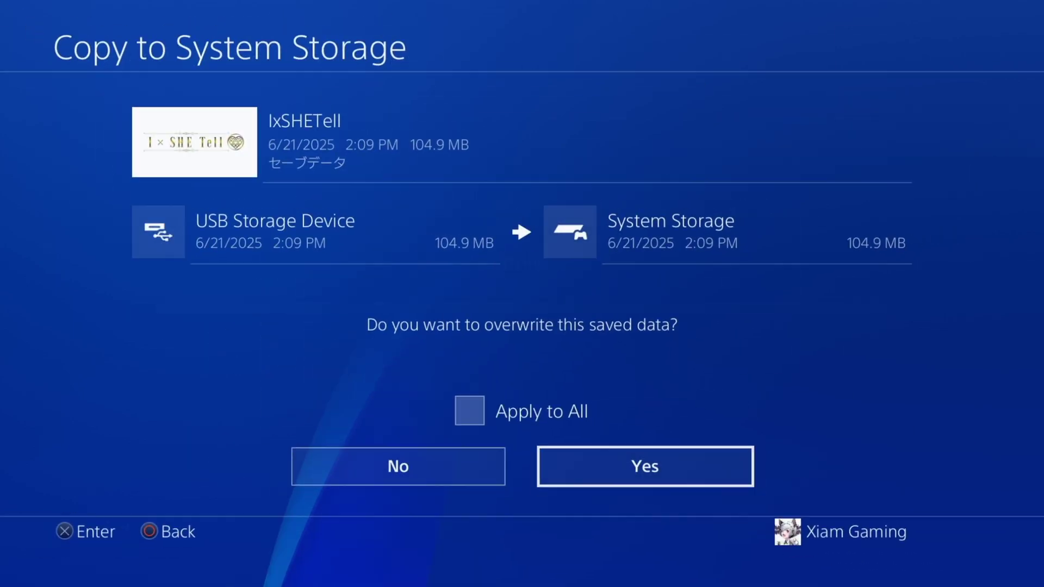
pyautogui.press('Up')
pyautogui.press('Return')
pyautogui.press('Down')
pyautogui.press('Return')
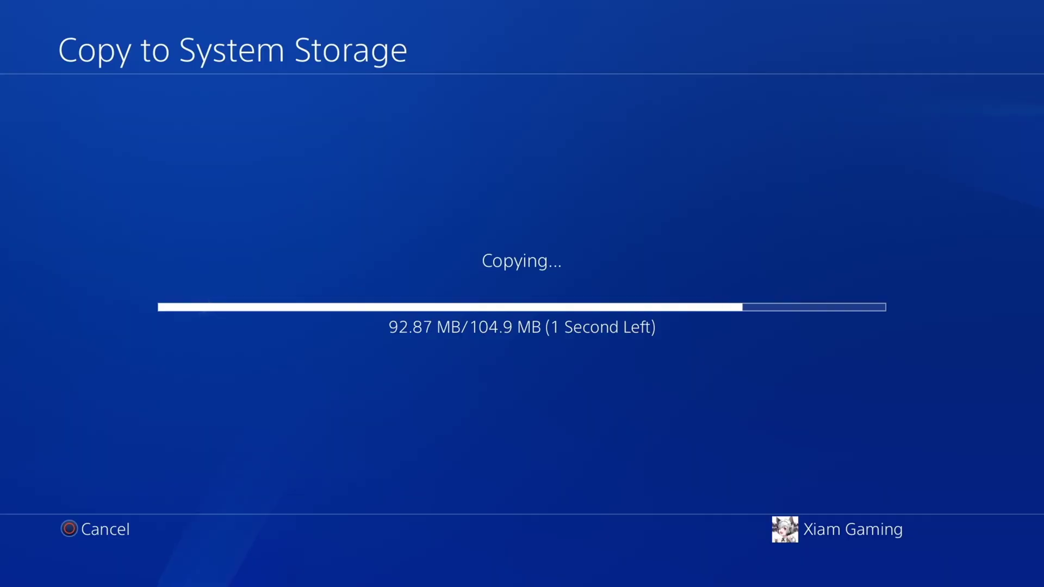
# Step: Leave the settings and start the IxSHE Tell game from the home screen
pyautogui.press('Escape')
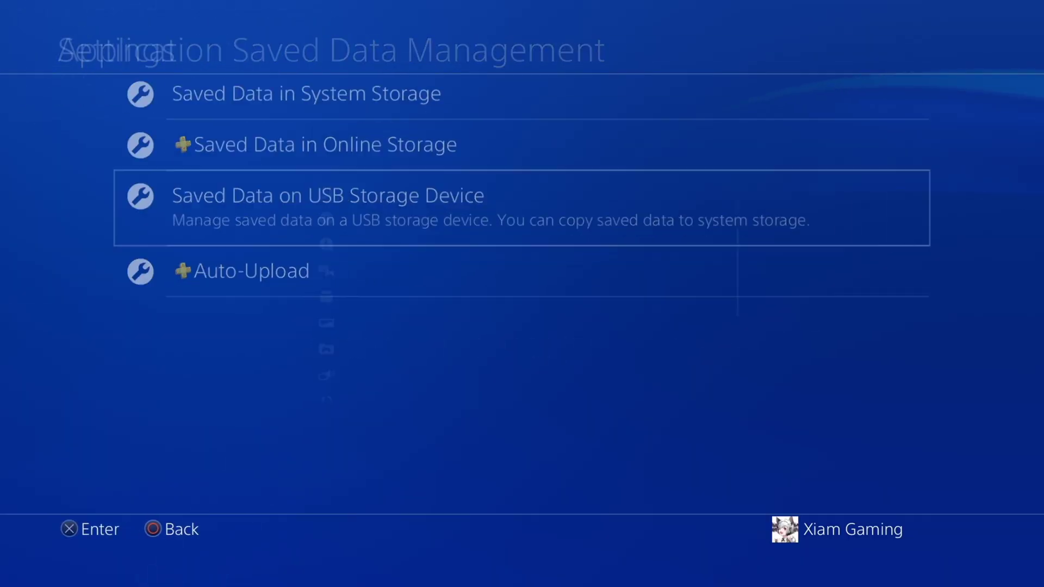
pyautogui.press('Escape')
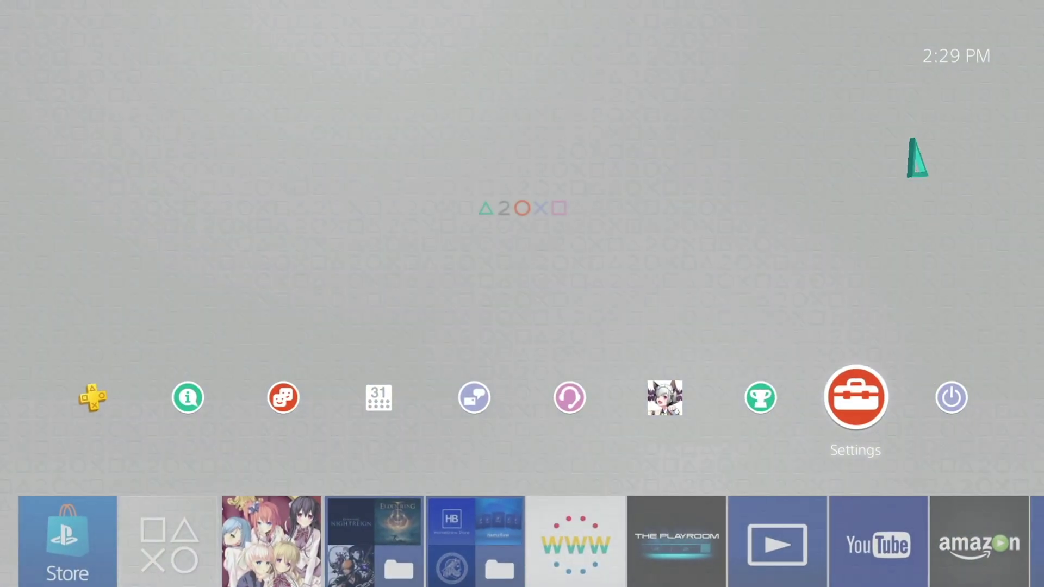
pyautogui.press('Down')
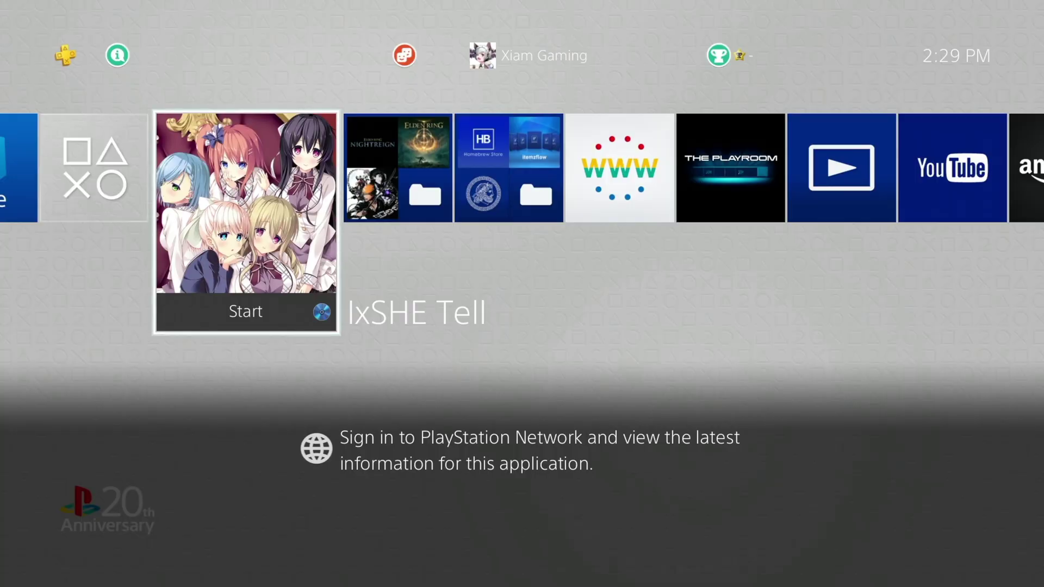
pyautogui.press('Return')
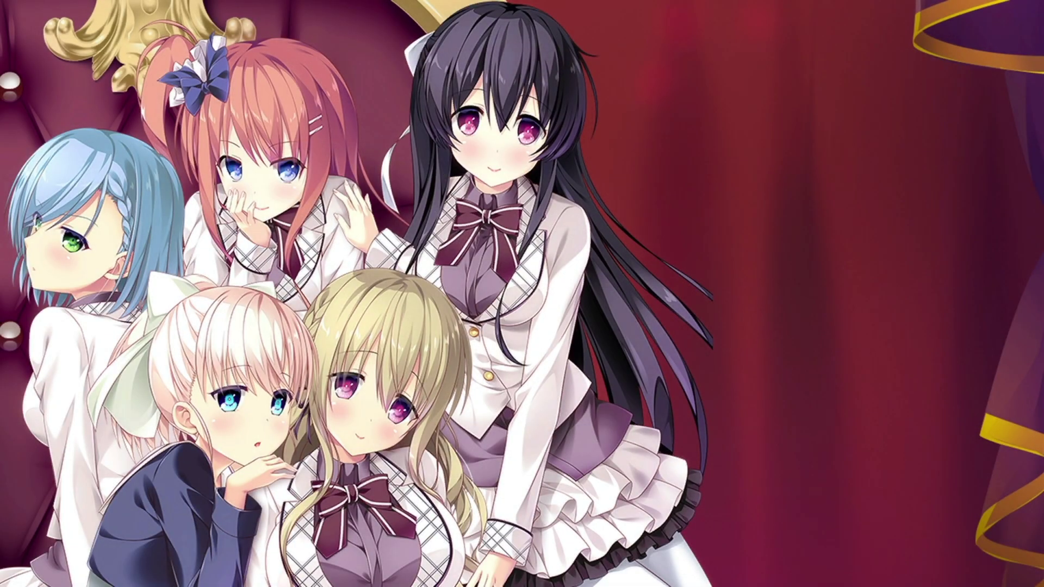